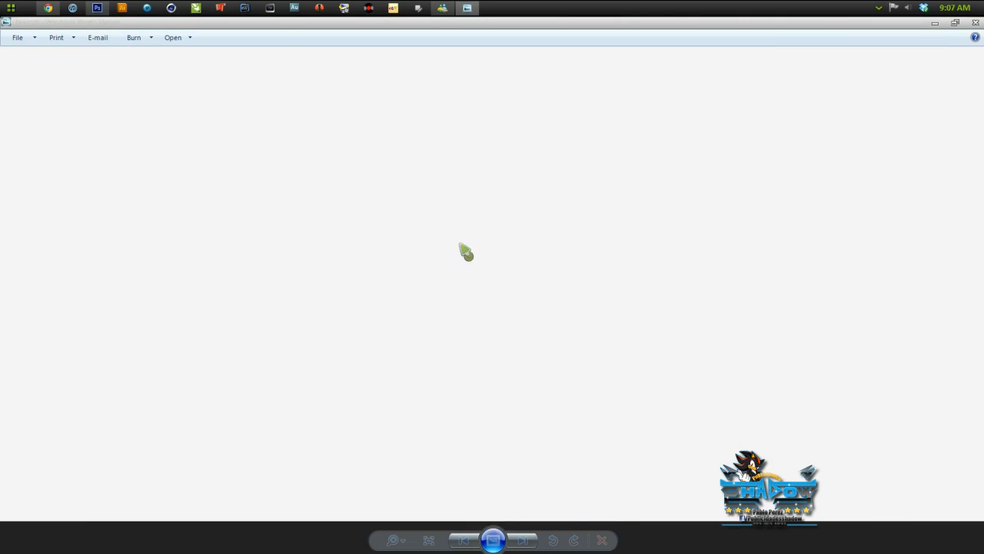
Step: Examine the finished sample image with the orange concert version and the starburst grunge version, and close it
{"action": "scroll", "coordinate": [431, 148], "scroll_direction": "up", "scroll_amount": 3}
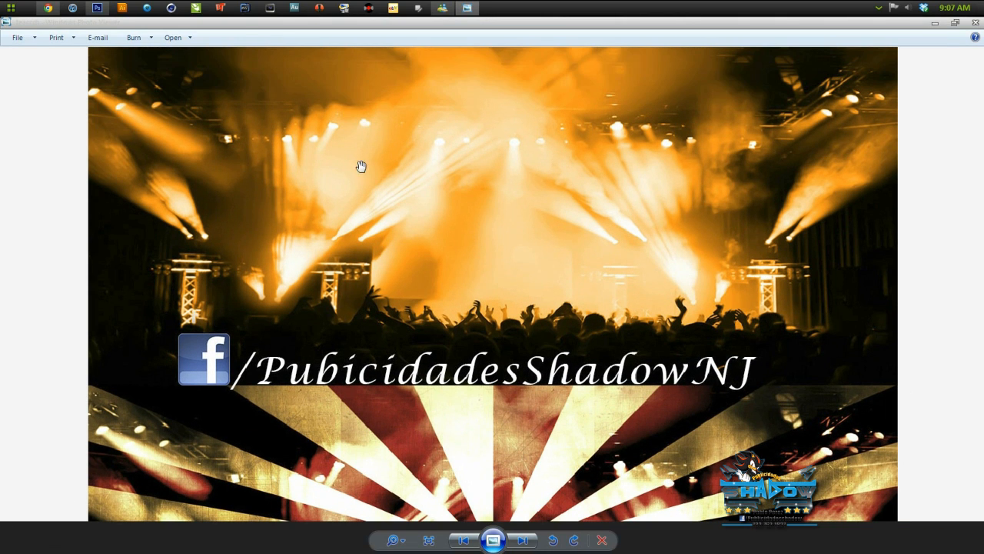
{"action": "left_click_drag", "start_coordinate": [810, 341], "coordinate": [809, 136]}
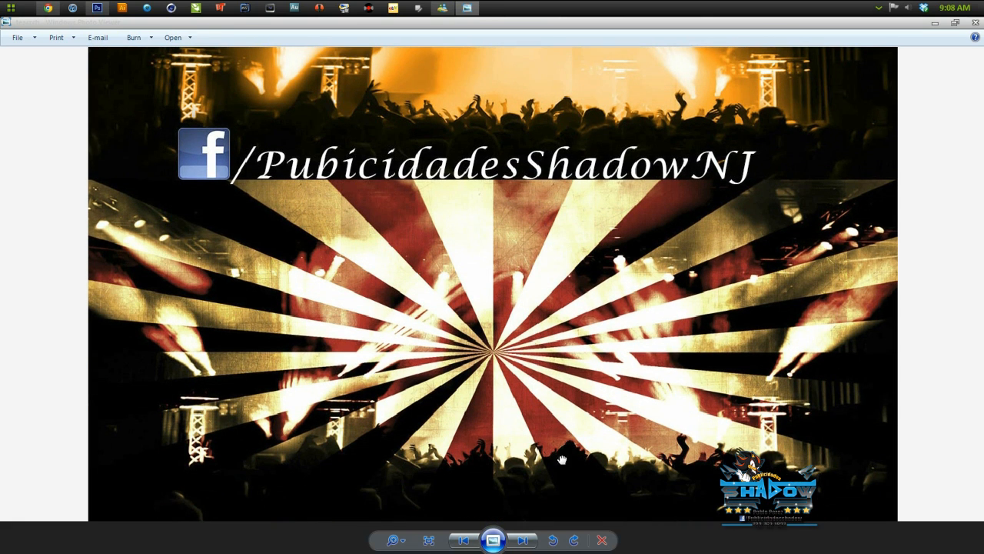
{"action": "left_click_drag", "start_coordinate": [562, 459], "coordinate": [492, 398]}
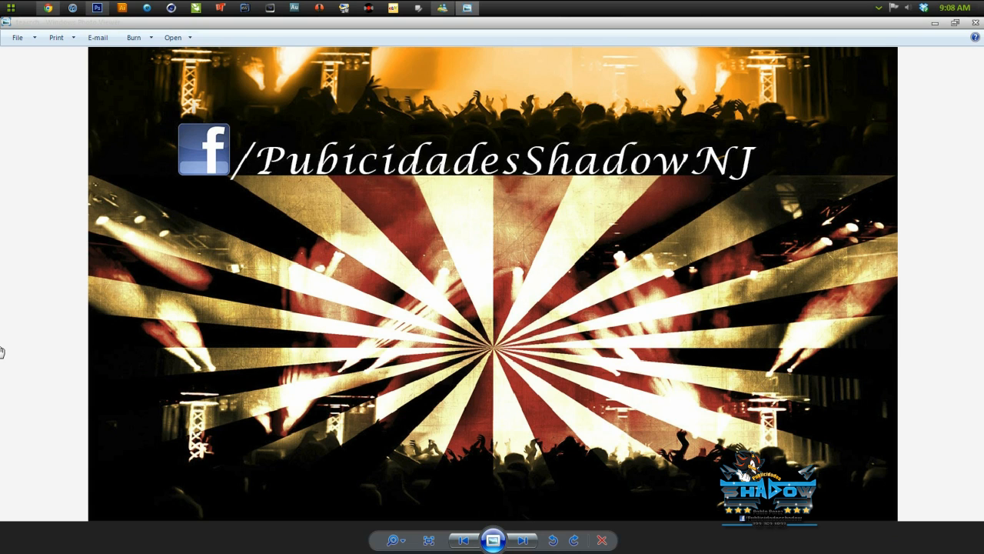
{"action": "scroll", "coordinate": [533, 206], "scroll_direction": "down", "scroll_amount": 2}
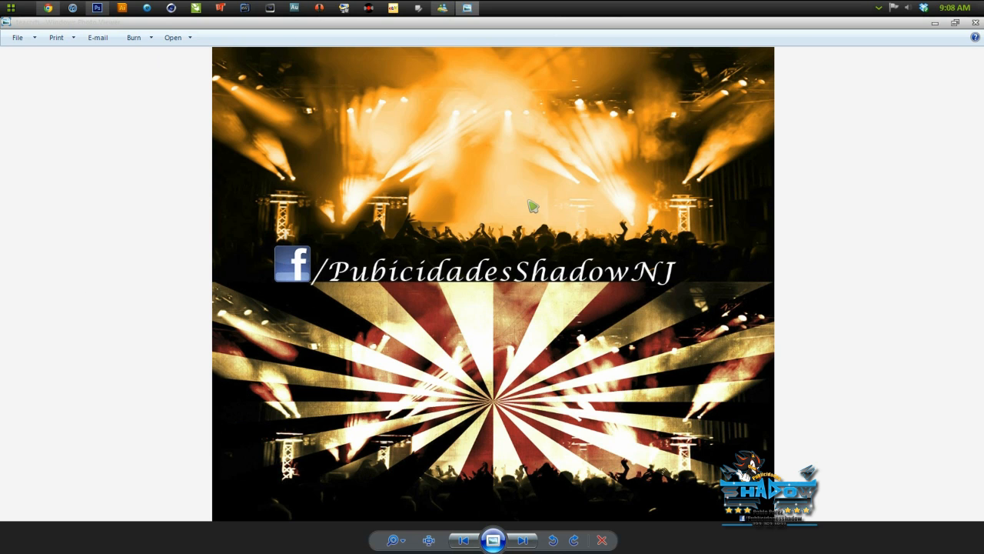
{"action": "scroll", "coordinate": [533, 207], "scroll_direction": "up", "scroll_amount": 2}
{"action": "left_click_drag", "start_coordinate": [585, 396], "coordinate": [585, 210]}
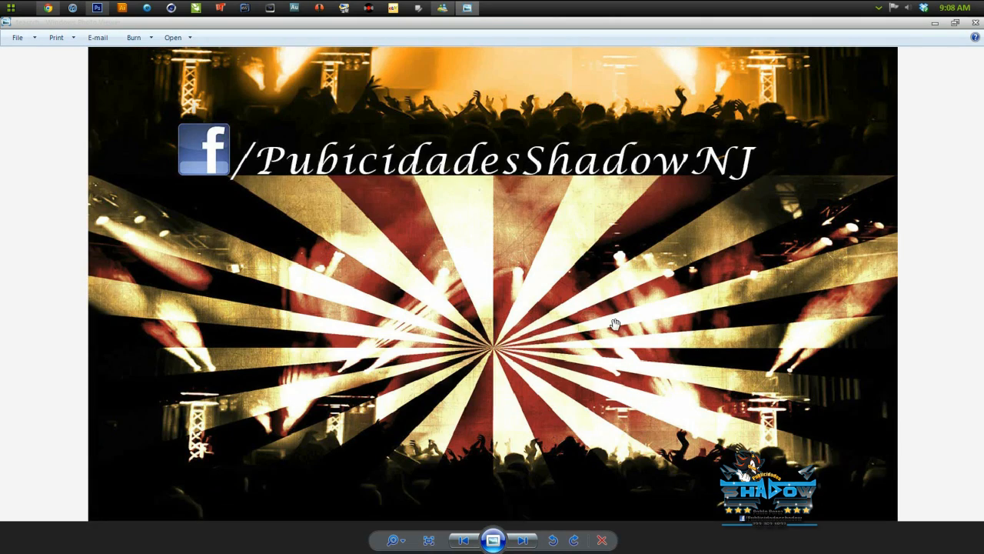
{"action": "scroll", "coordinate": [615, 323], "scroll_direction": "down", "scroll_amount": 2}
{"action": "scroll", "coordinate": [589, 308], "scroll_direction": "up", "scroll_amount": 2}
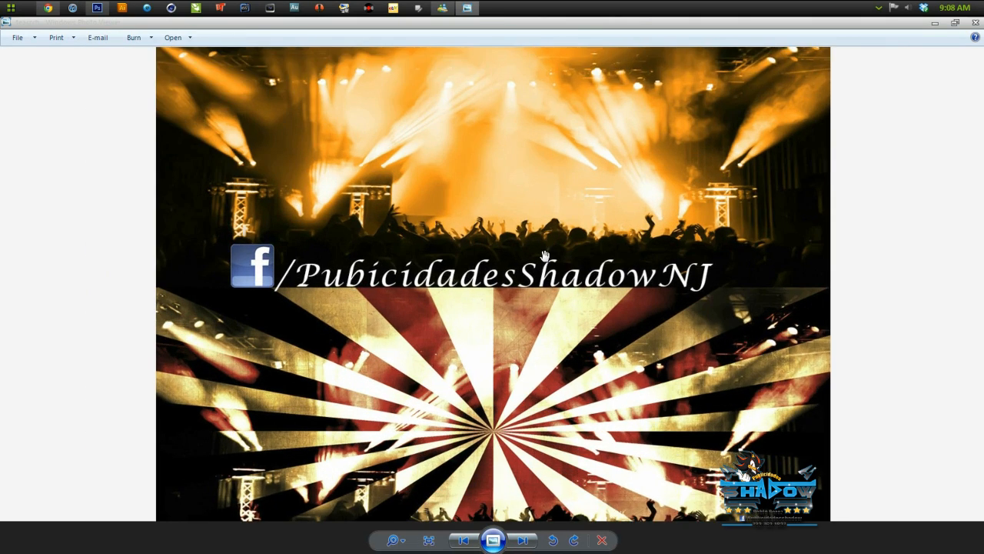
{"action": "left_click_drag", "start_coordinate": [593, 473], "coordinate": [593, 363]}
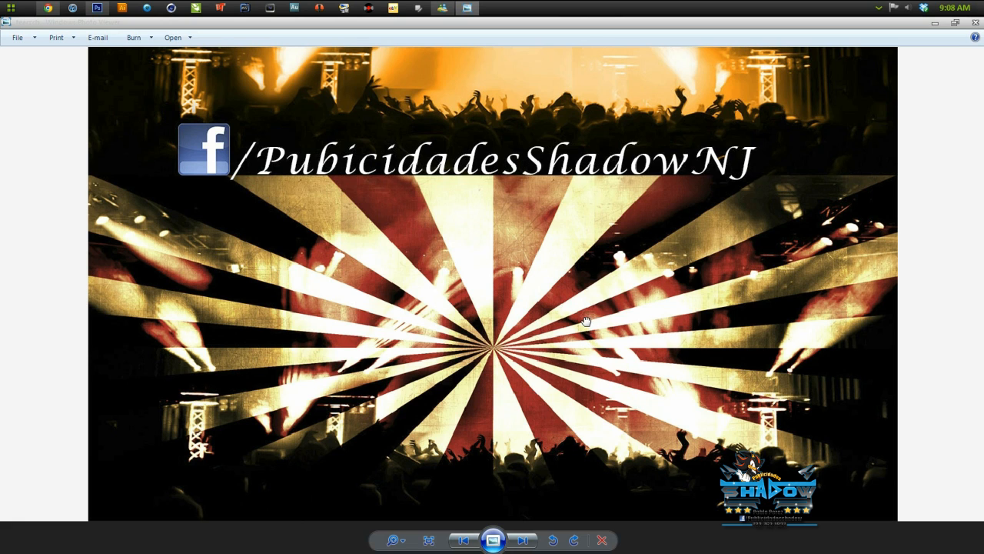
{"action": "key", "text": "Up"}
{"action": "key", "text": "Up"}
{"action": "key", "text": "Up"}
{"action": "key", "text": "Up"}
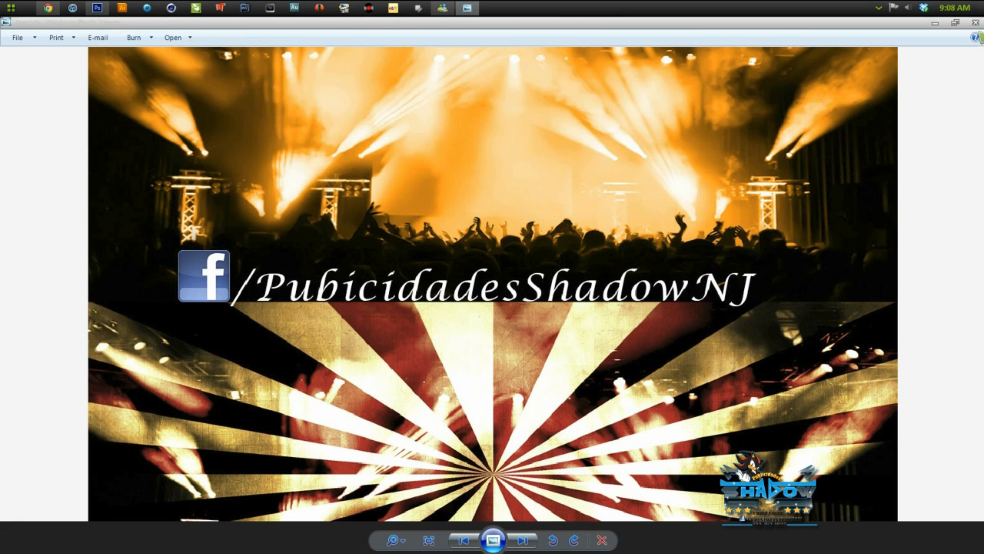
{"action": "key", "text": "alt+F4"}
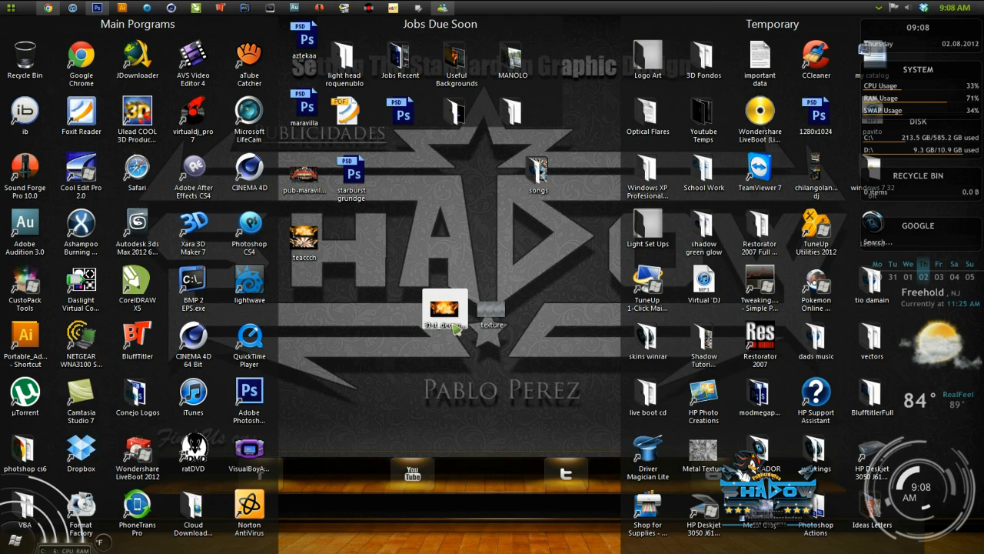
Step: View the two source images on the desktop, the concert photo and the texture, and close them
{"action": "left_click_drag", "start_coordinate": [514, 373], "coordinate": [390, 289]}
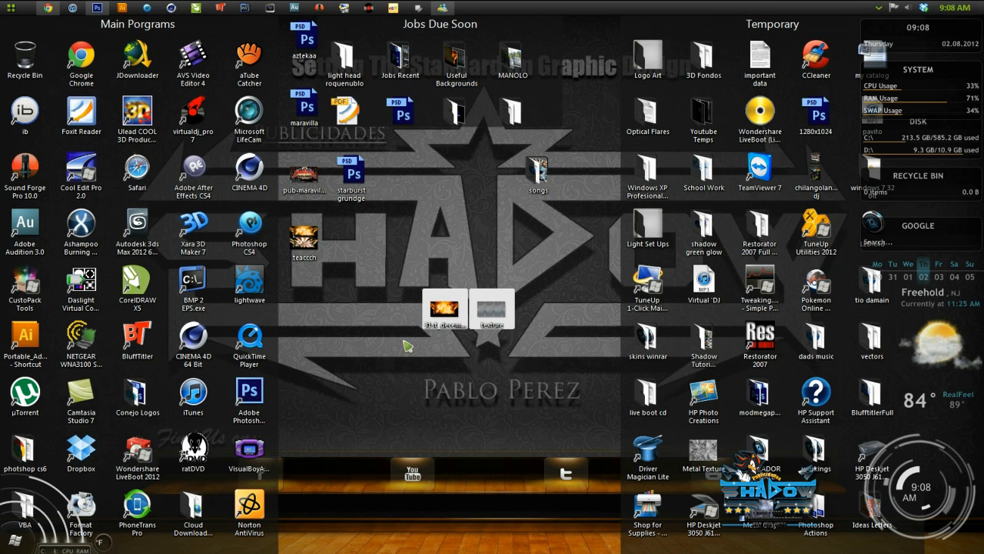
{"action": "left_click", "coordinate": [445, 311]}
{"action": "double_click", "coordinate": [445, 312]}
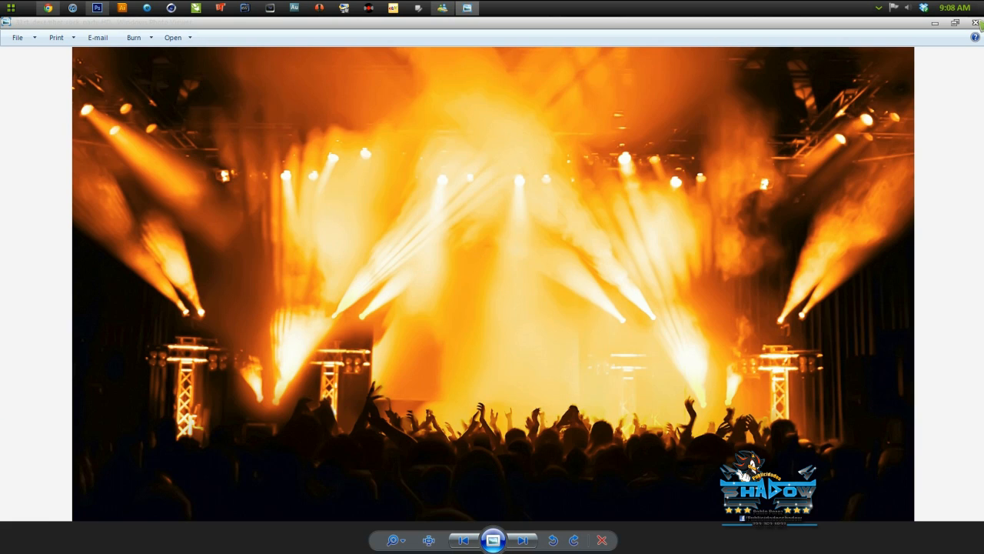
{"action": "left_click", "coordinate": [975, 23]}
{"action": "double_click", "coordinate": [483, 304]}
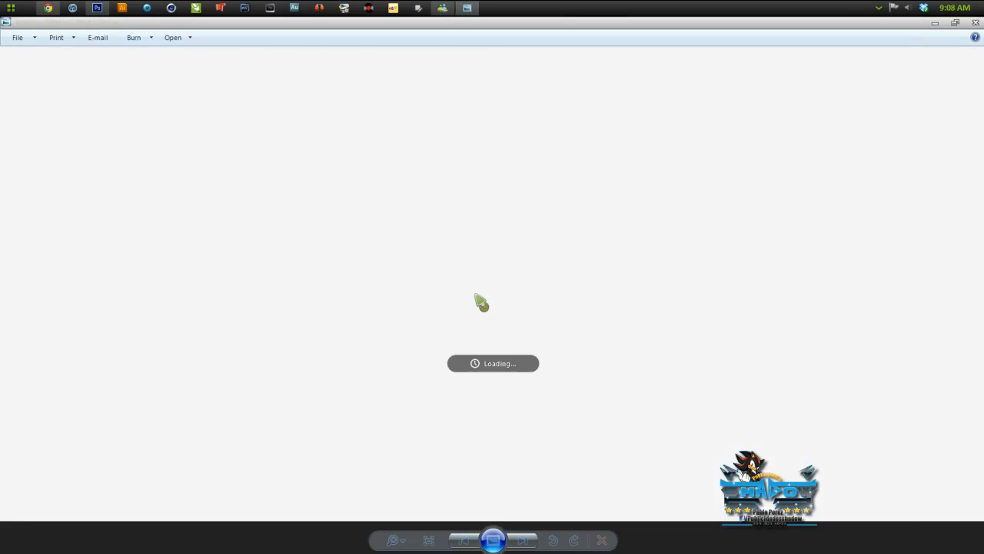
{"action": "left_click", "coordinate": [974, 24]}
{"action": "left_click_drag", "start_coordinate": [368, 286], "coordinate": [440, 313]}
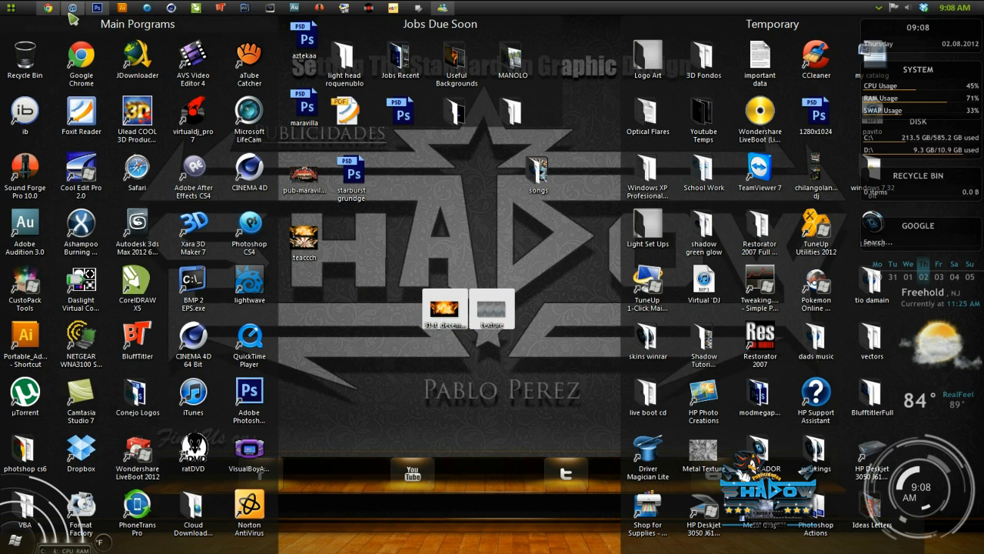
Step: In Photoshop, open 31st_december_rock_party-HD.jpg and convert its locked Background into a regular layer
{"action": "left_click", "coordinate": [96, 8]}
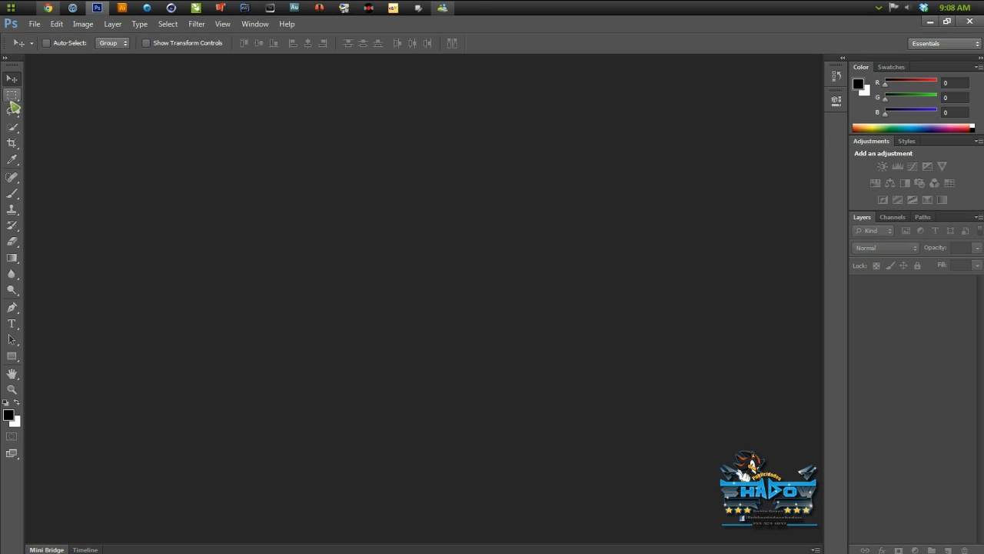
{"action": "left_click", "coordinate": [11, 80]}
{"action": "left_click", "coordinate": [933, 21]}
{"action": "left_click_drag", "start_coordinate": [444, 308], "coordinate": [37, 18]}
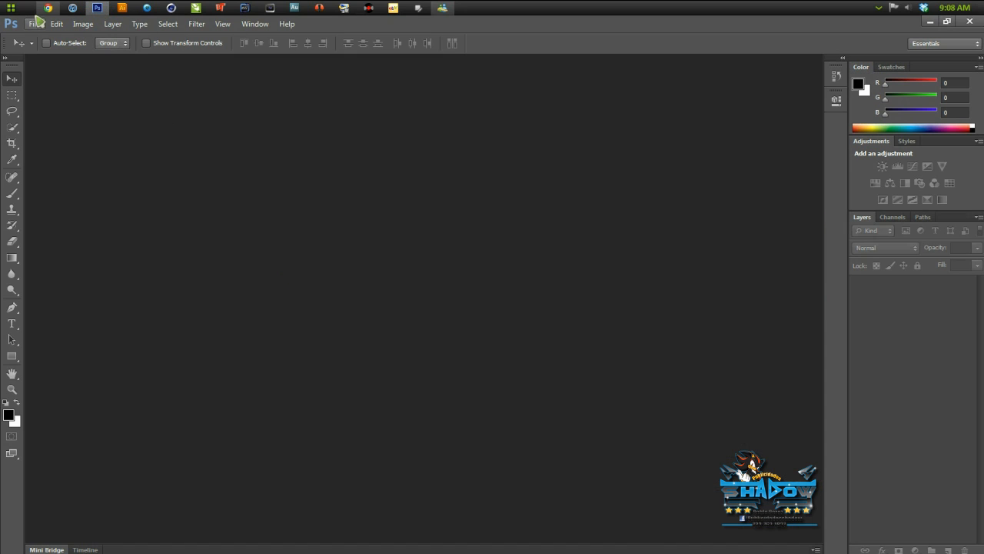
{"action": "left_click", "coordinate": [36, 20]}
{"action": "left_click", "coordinate": [47, 42]}
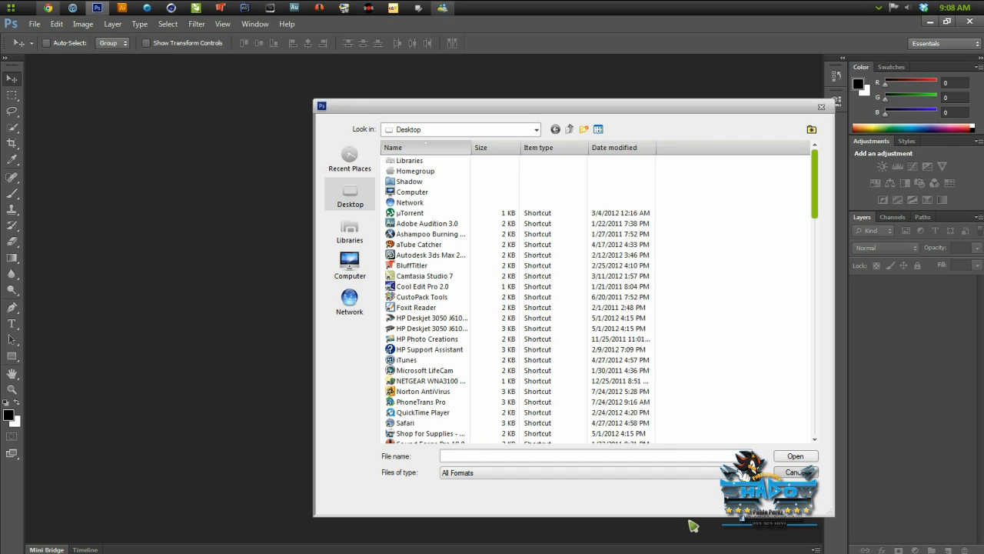
{"action": "type", "text": "31"}
{"action": "key", "text": "Down"}
{"action": "key", "text": "Return"}
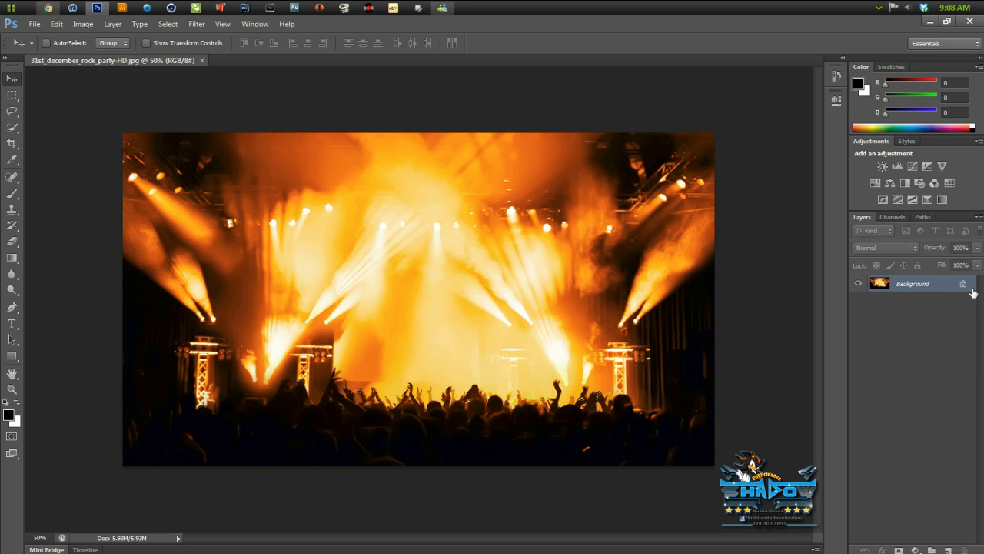
{"action": "double_click", "coordinate": [946, 293]}
{"action": "left_click", "coordinate": [596, 174]}
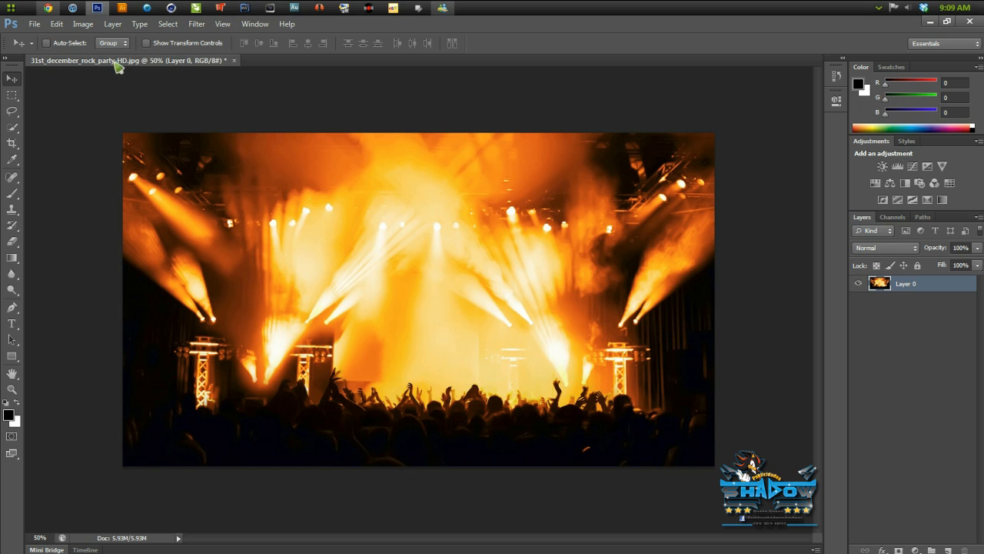
{"action": "left_click", "coordinate": [35, 24]}
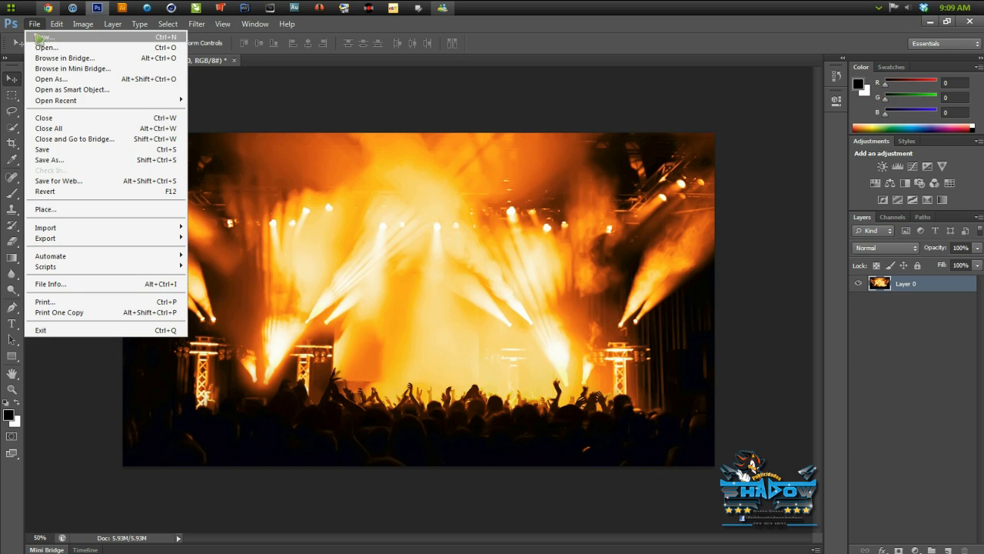
{"action": "key", "text": "ctrl+n"}
{"action": "double_click", "coordinate": [457, 188]}
{"action": "key", "text": "Tab"}
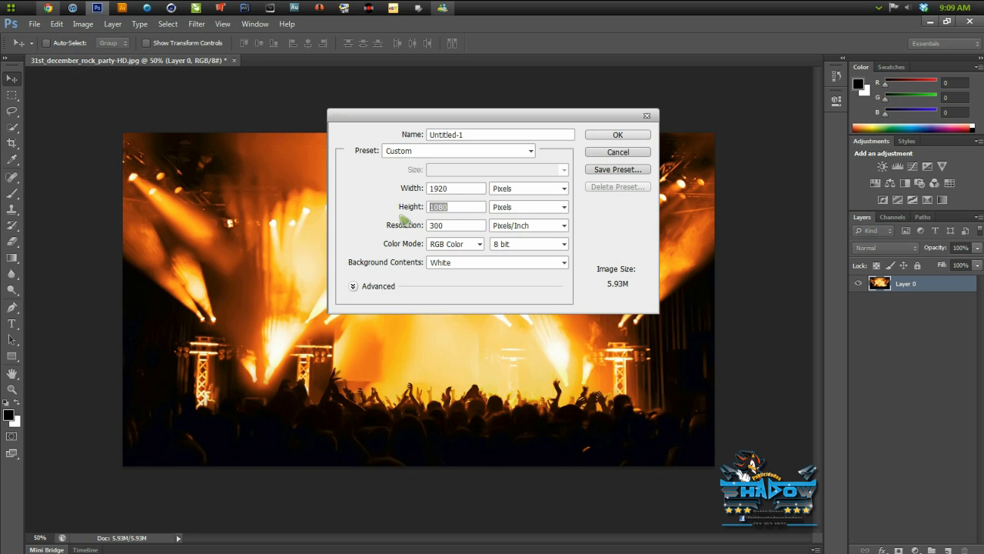
{"action": "left_click", "coordinate": [463, 225]}
{"action": "double_click", "coordinate": [463, 224]}
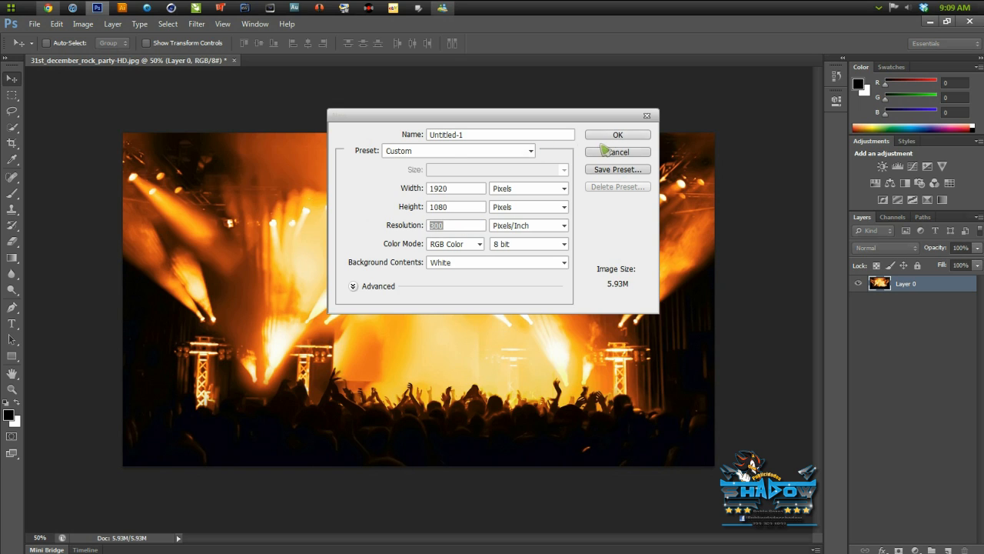
{"action": "left_click", "coordinate": [623, 137]}
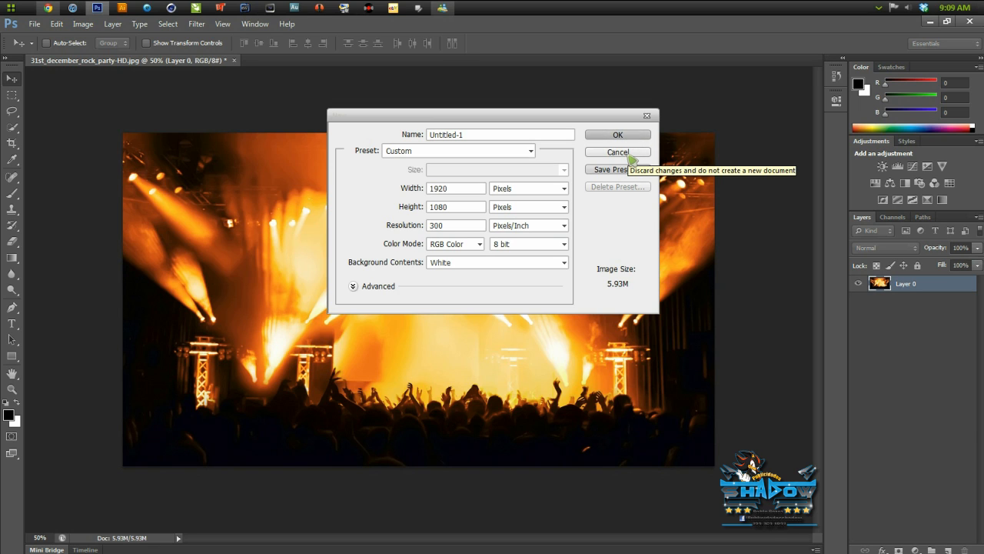
{"action": "left_click", "coordinate": [625, 153]}
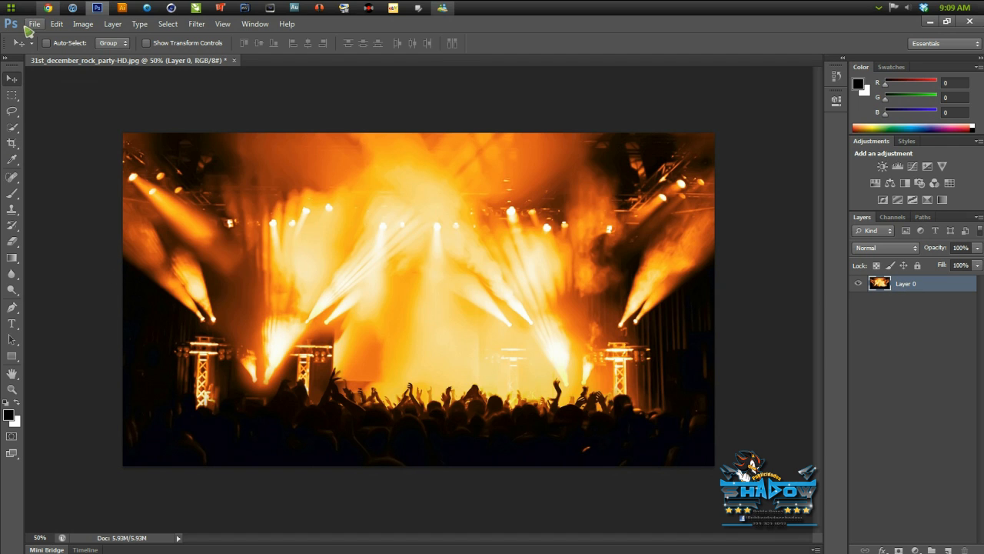
Step: Open texture.jpg and bring it into the concert photo document as a new layer covering the canvas
{"action": "left_click", "coordinate": [35, 24]}
{"action": "left_click", "coordinate": [46, 49]}
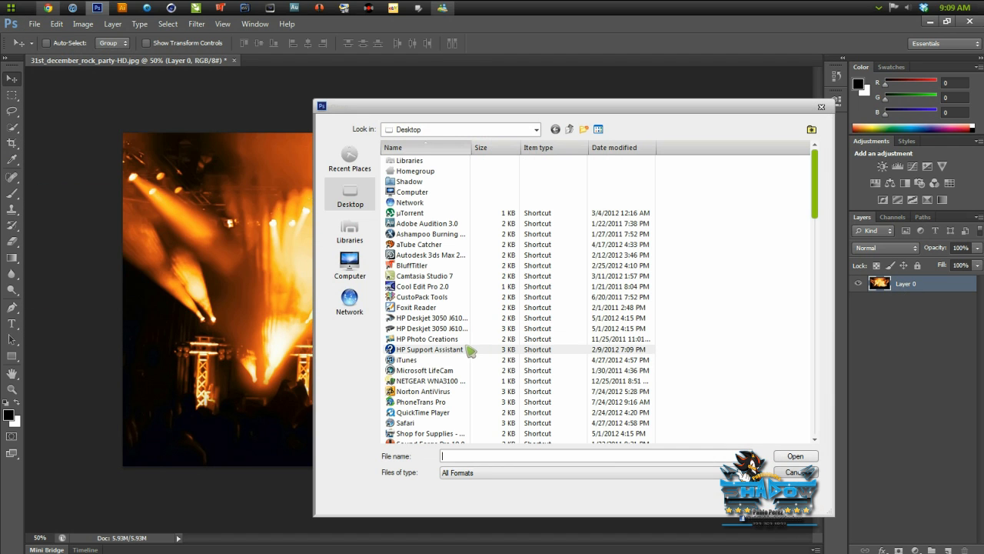
{"action": "type", "text": "fest"}
{"action": "key", "text": "Return"}
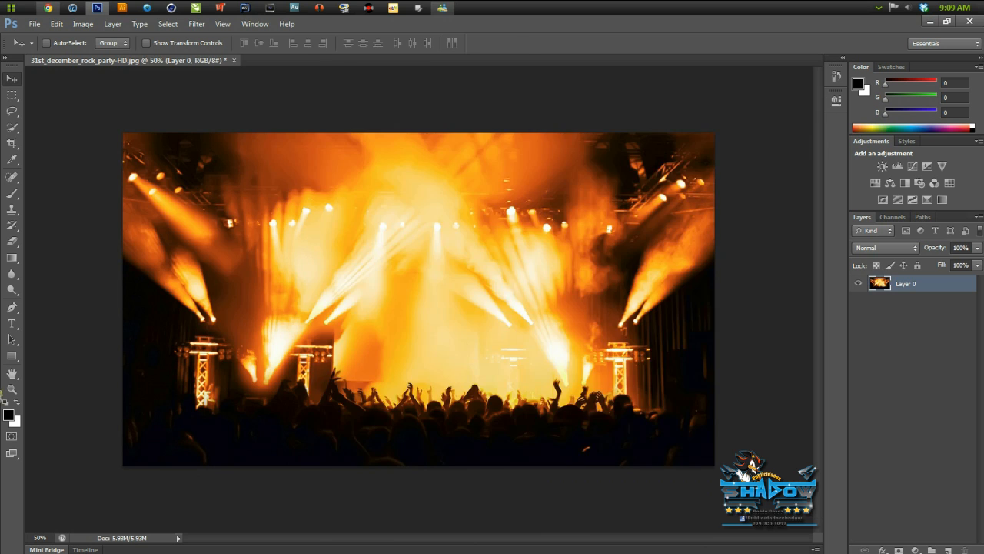
{"action": "left_click_drag", "start_coordinate": [259, 269], "coordinate": [306, 339]}
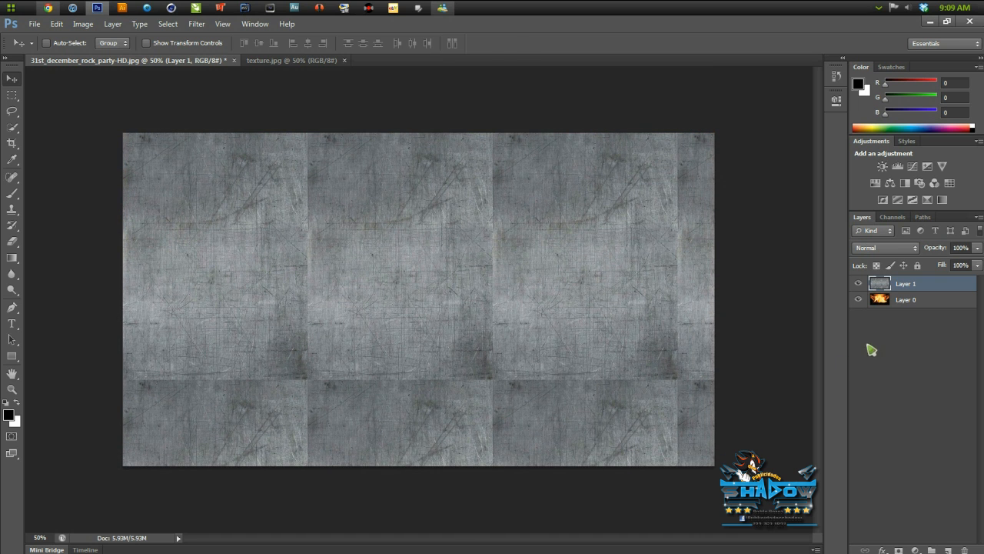
Step: Hide the texture layer and select the concert photo layer beneath it
{"action": "left_click", "coordinate": [859, 283]}
{"action": "left_click_drag", "start_coordinate": [917, 308], "coordinate": [939, 305]}
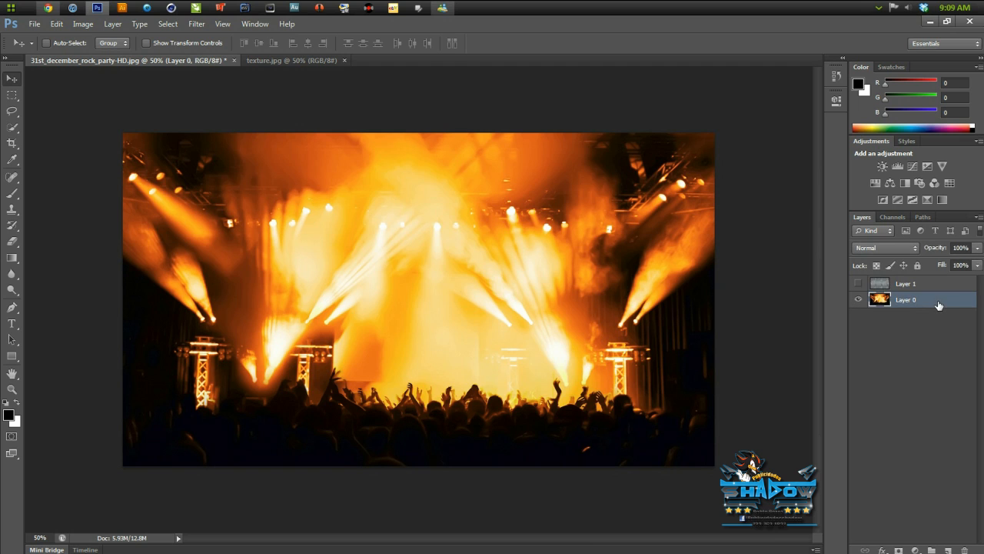
{"action": "double_click", "coordinate": [943, 304]}
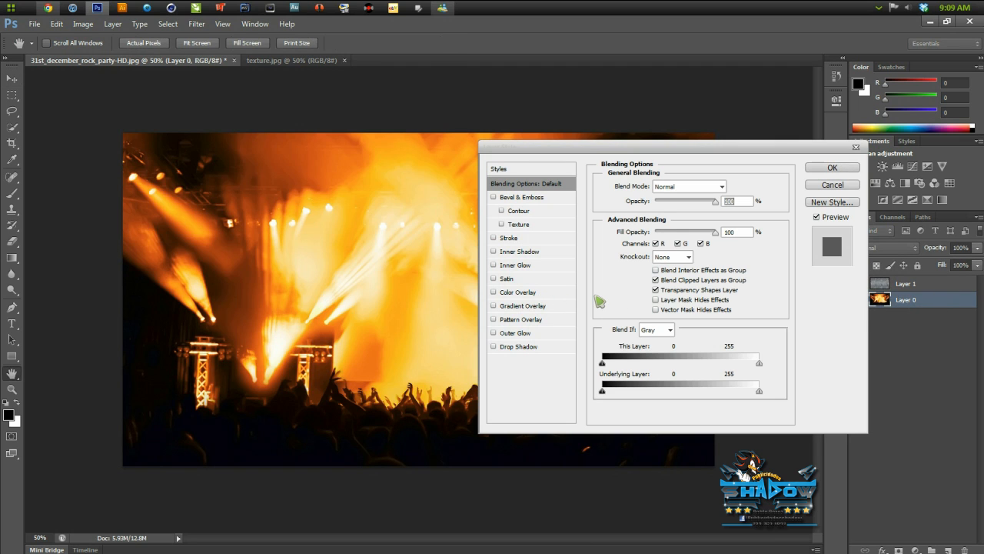
{"action": "left_click", "coordinate": [845, 181]}
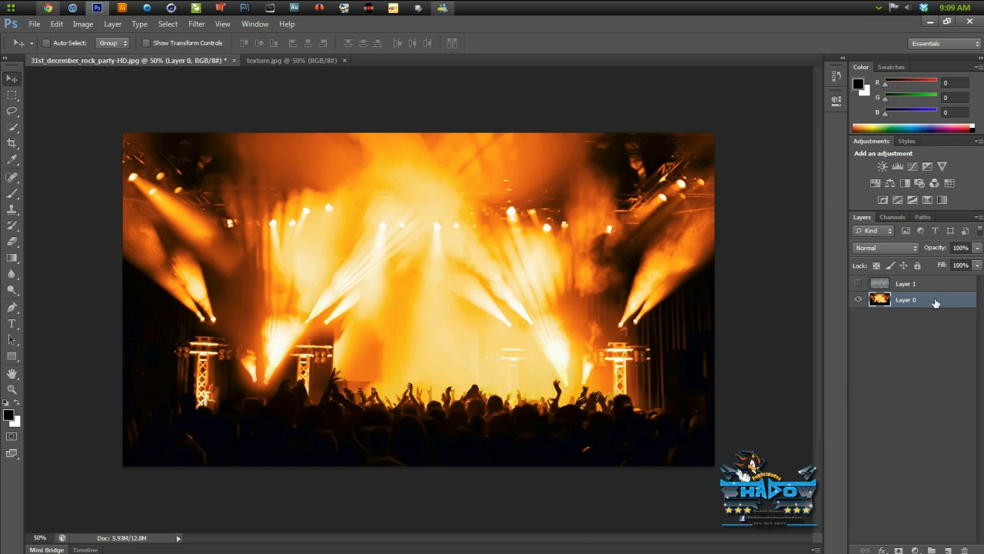
Step: Add a Color Overlay effect to the concert photo layer with the orange color RGB 255, 168, 0
{"action": "right_click", "coordinate": [935, 303]}
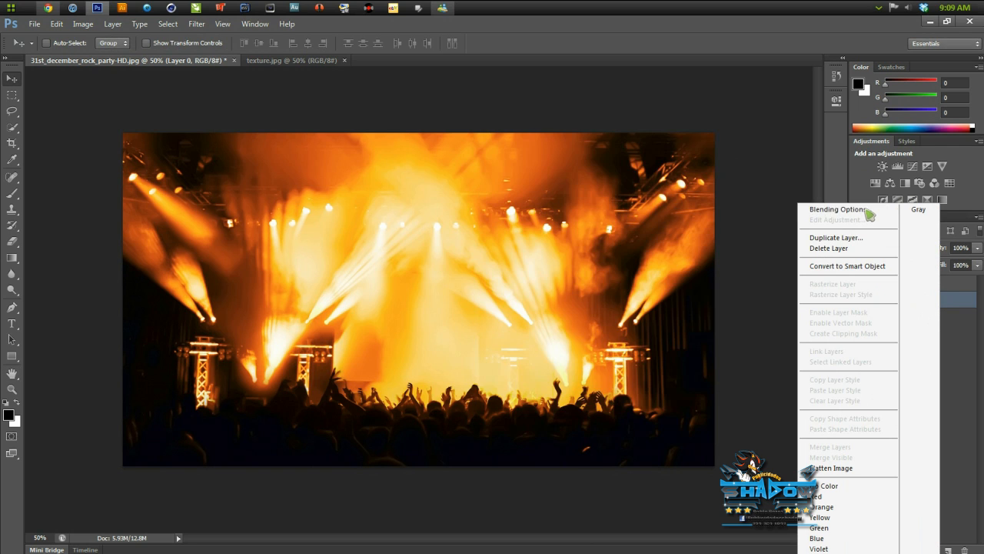
{"action": "left_click", "coordinate": [869, 214]}
{"action": "left_click", "coordinate": [535, 296]}
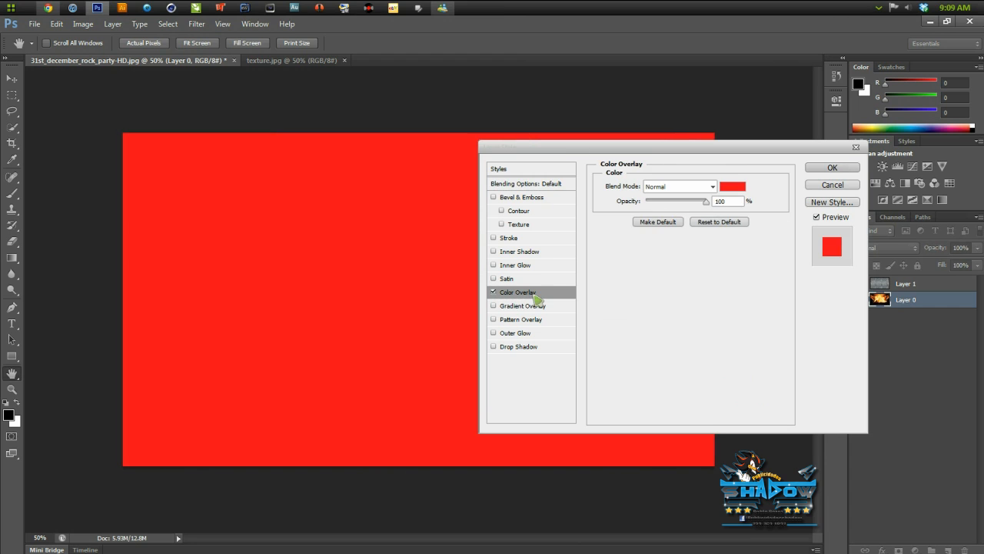
{"action": "left_click", "coordinate": [732, 186]}
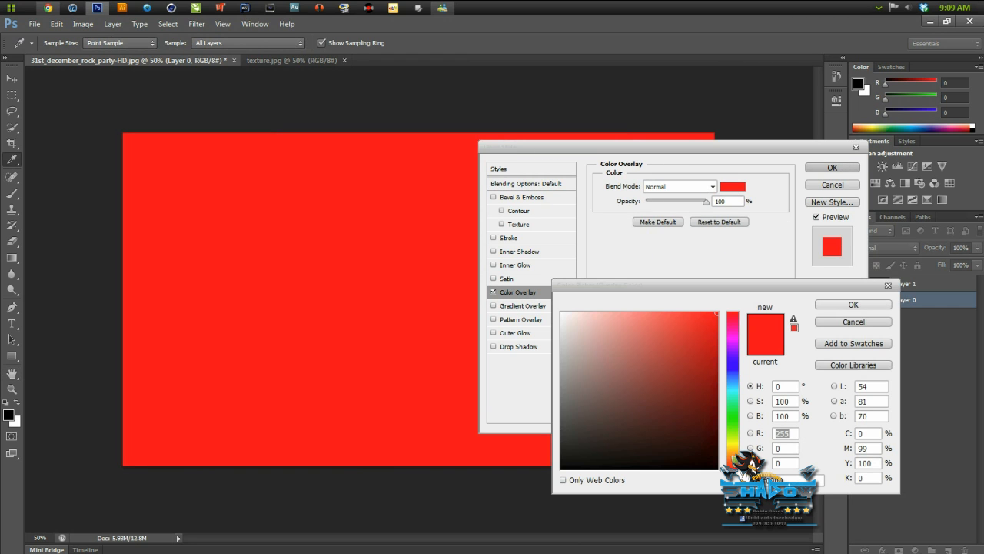
{"action": "left_click", "coordinate": [733, 451]}
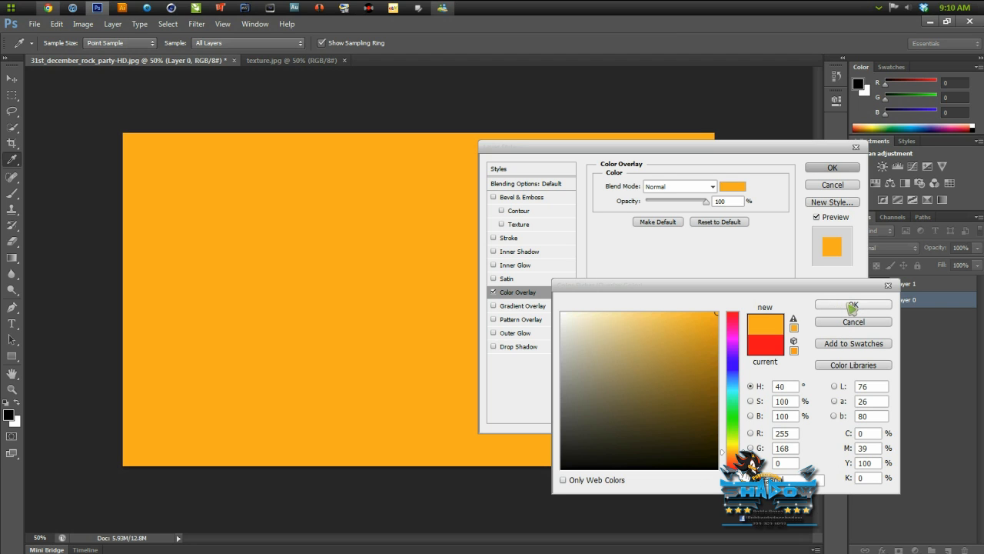
{"action": "left_click", "coordinate": [852, 307]}
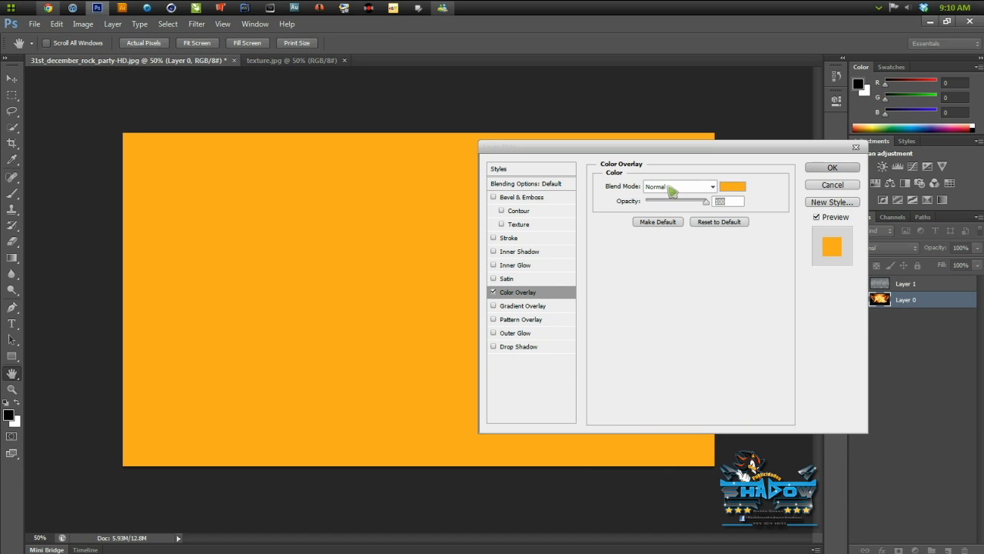
Step: Set the photo's Color Overlay to Hue blend mode, lower its opacity slightly, and apply the layer style
{"action": "left_click", "coordinate": [661, 187]}
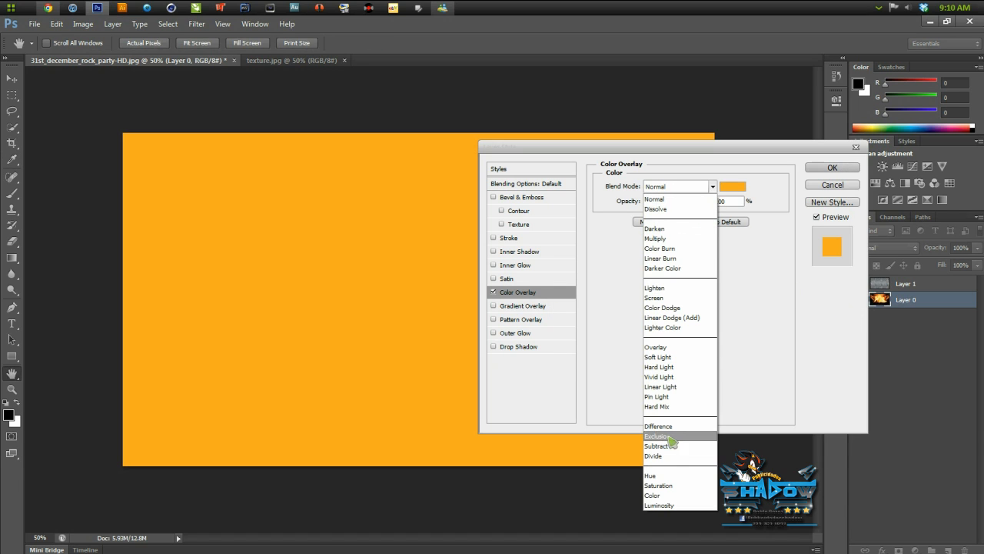
{"action": "left_click", "coordinate": [661, 475]}
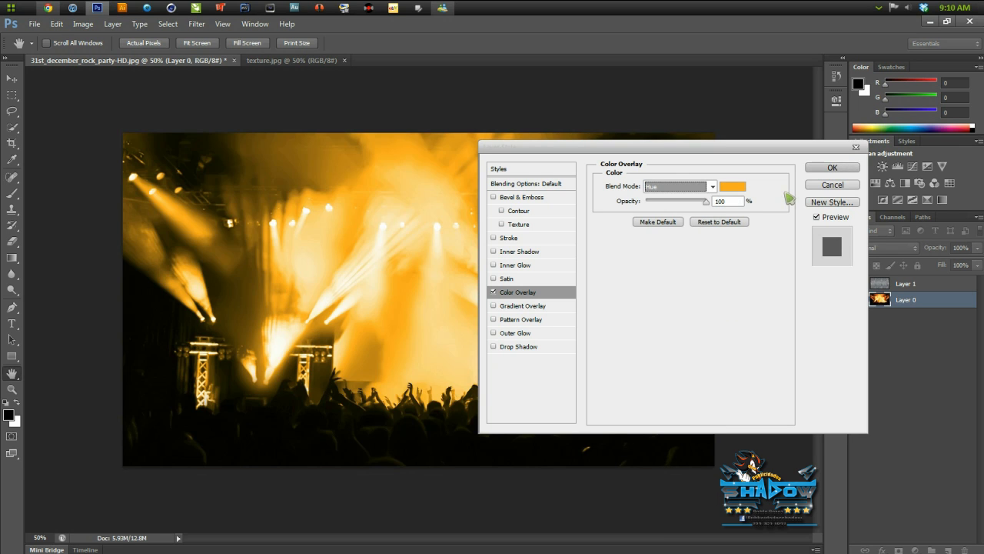
{"action": "left_click", "coordinate": [704, 202]}
{"action": "mouse_move", "coordinate": [706, 206]}
{"action": "left_mouse_down"}
{"action": "mouse_move", "coordinate": [677, 206]}
{"action": "mouse_move", "coordinate": [704, 208]}
{"action": "left_mouse_up"}
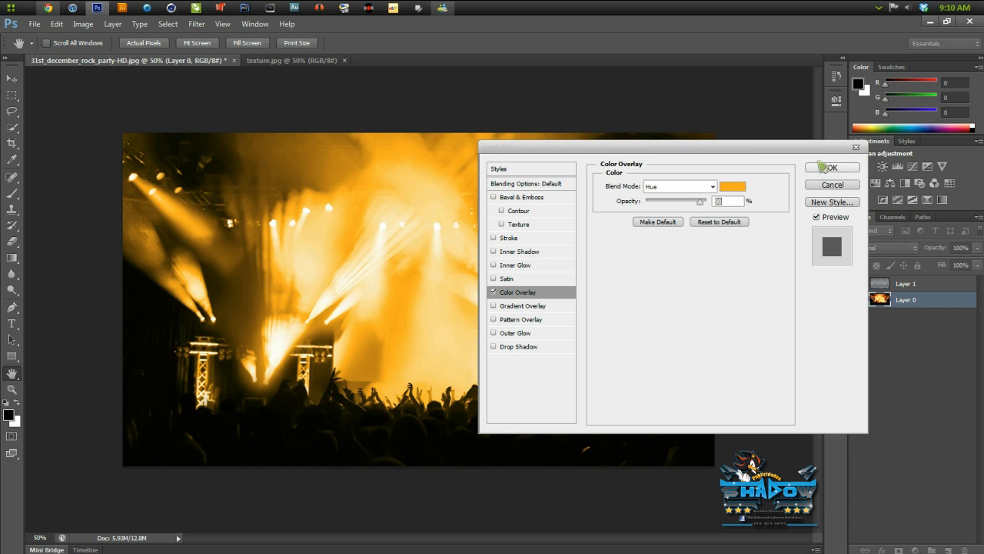
{"action": "left_click", "coordinate": [827, 168]}
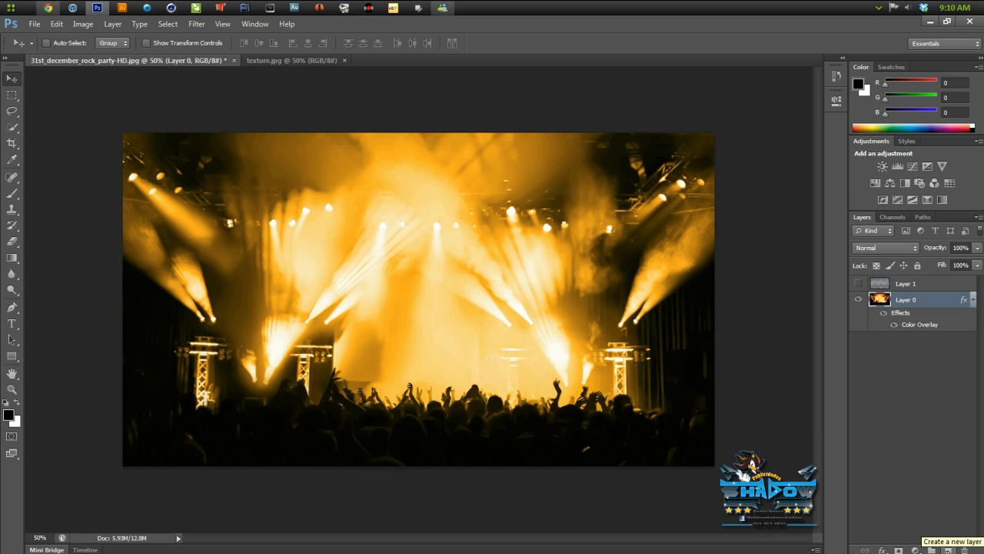
Step: Create a new layer above the concert photo and fill it with a vertical black-to-white linear gradient, black at the top
{"action": "left_click", "coordinate": [948, 550]}
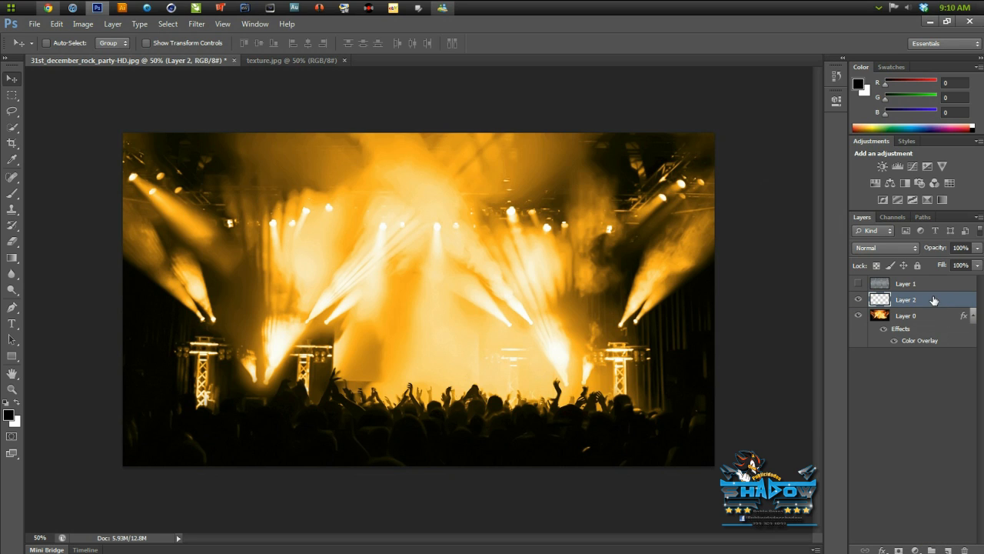
{"action": "left_click", "coordinate": [11, 258]}
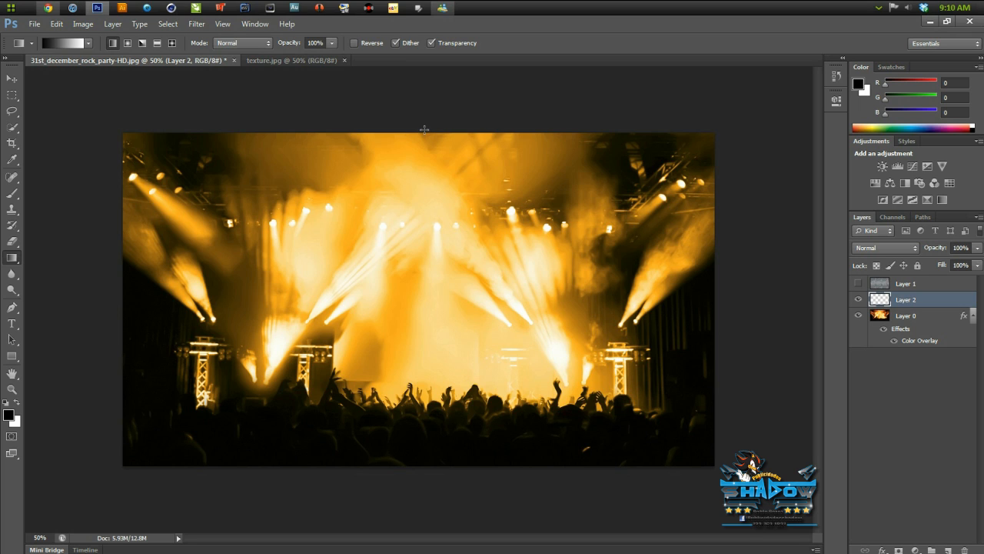
{"action": "left_click_drag", "start_coordinate": [423, 303], "coordinate": [426, 447]}
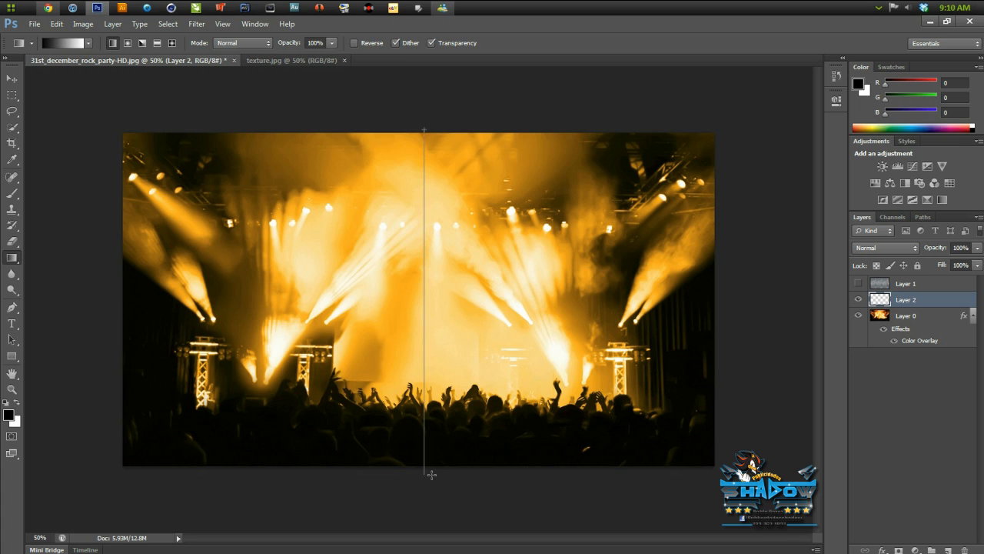
{"action": "left_click_drag", "start_coordinate": [438, 479], "coordinate": [439, 459]}
{"action": "left_click_drag", "start_coordinate": [445, 380], "coordinate": [446, 551]}
{"action": "left_click_drag", "start_coordinate": [449, 477], "coordinate": [449, 477]}
{"action": "left_click", "coordinate": [13, 81]}
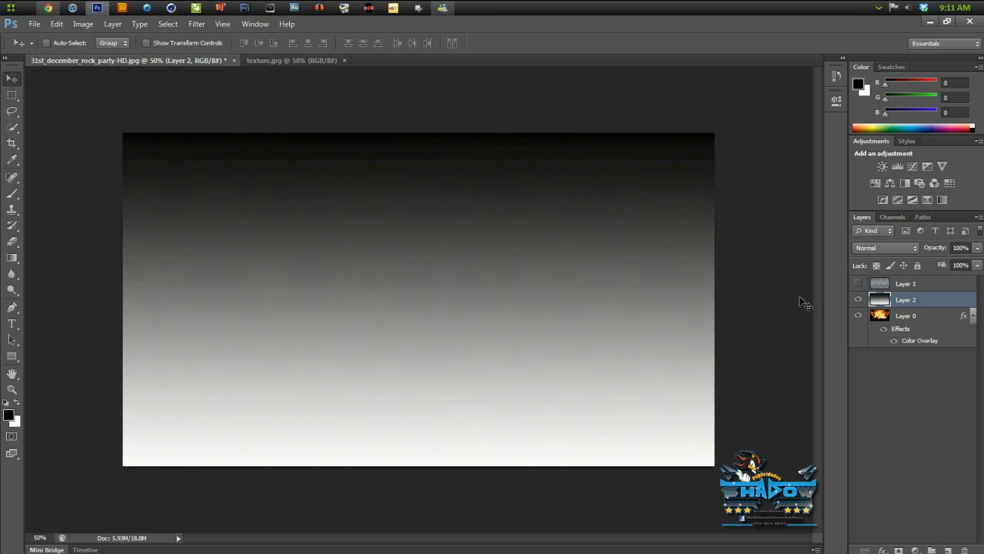
Step: Compare the canvas with the gradient layer hidden and shown, leaving that layer visible and selected
{"action": "left_click", "coordinate": [859, 299]}
{"action": "left_click", "coordinate": [859, 299]}
{"action": "left_click", "coordinate": [859, 299]}
{"action": "left_click", "coordinate": [881, 313]}
{"action": "left_click", "coordinate": [859, 300]}
{"action": "left_click", "coordinate": [859, 299]}
{"action": "left_click", "coordinate": [887, 302]}
Step: Apply the Wave filter to the gradient layer with Square type, 15 generators, wavelength 120 to 121, amplitude 35 to 36, scale 100% and Repeat Edge Pixels
{"action": "left_click", "coordinate": [201, 26]}
{"action": "mouse_move", "coordinate": [267, 157]}
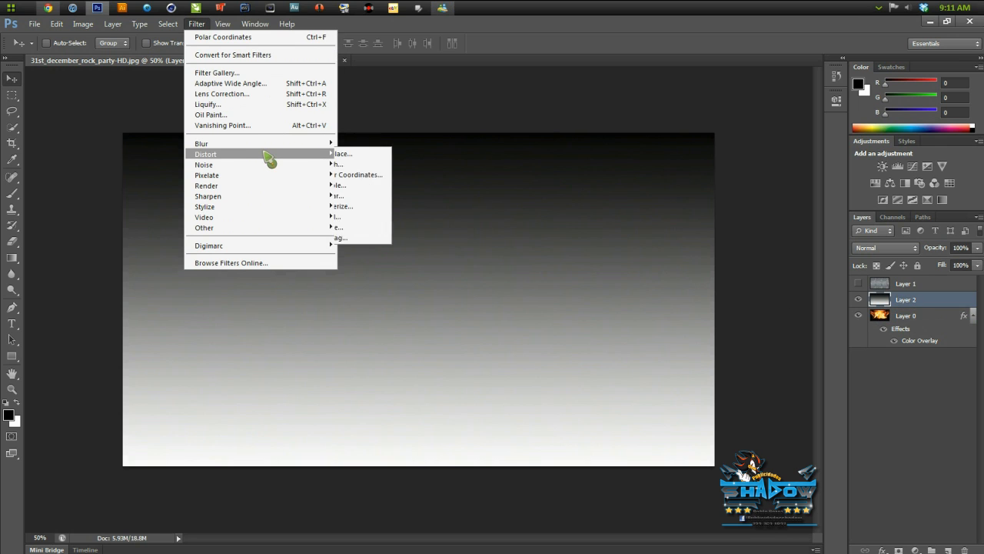
{"action": "left_click", "coordinate": [373, 228]}
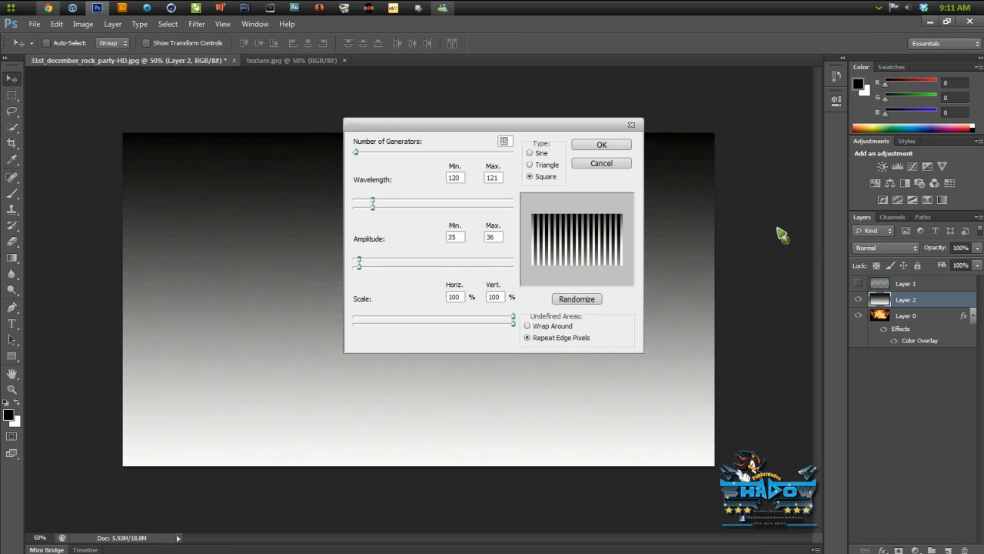
{"action": "left_click", "coordinate": [541, 178]}
{"action": "left_click_drag", "start_coordinate": [565, 124], "coordinate": [572, 135]}
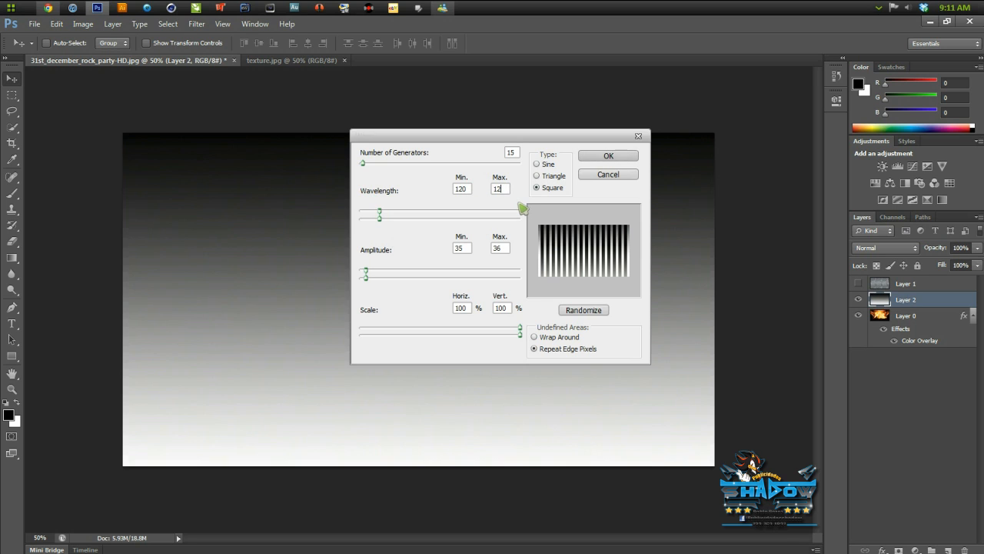
{"action": "left_click", "coordinate": [467, 251]}
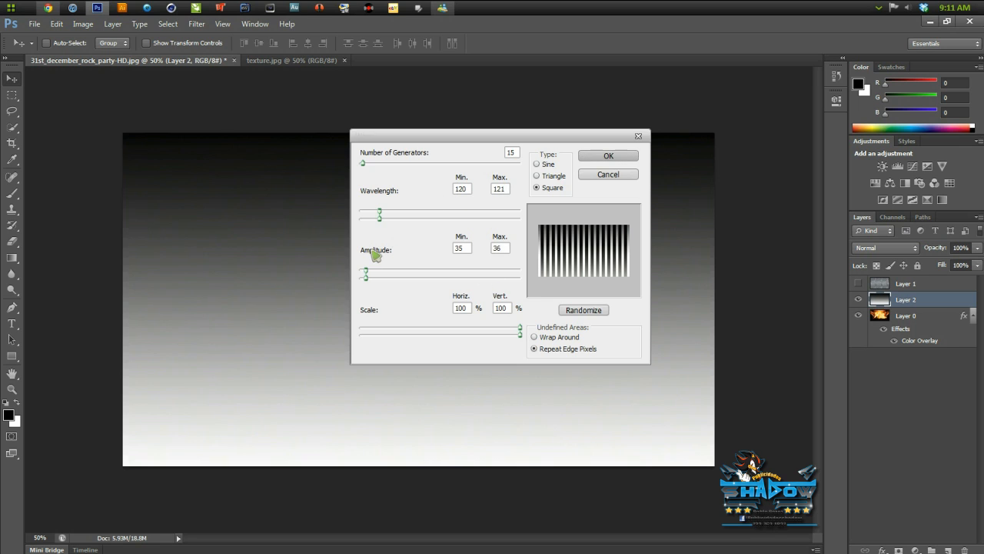
{"action": "key", "text": "Tab"}
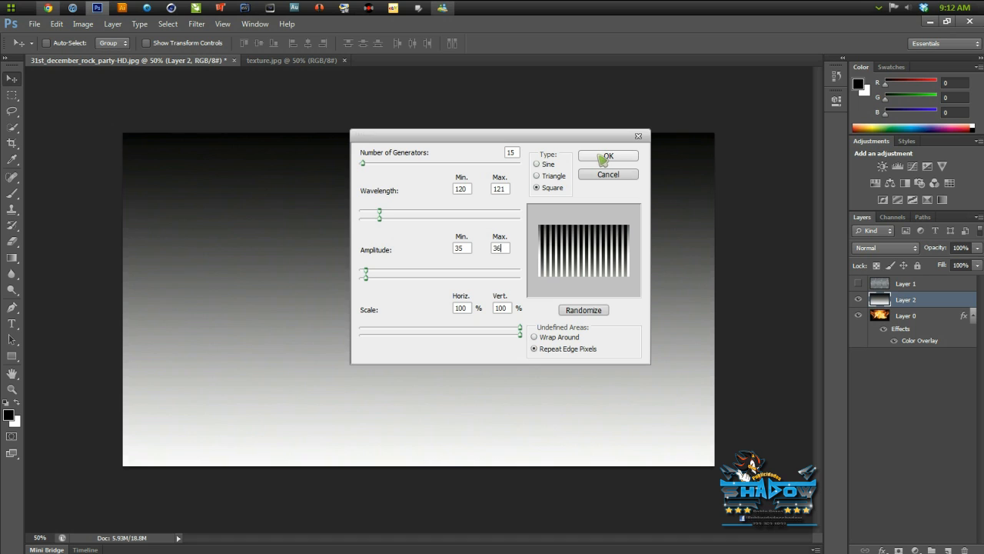
{"action": "left_click", "coordinate": [557, 340]}
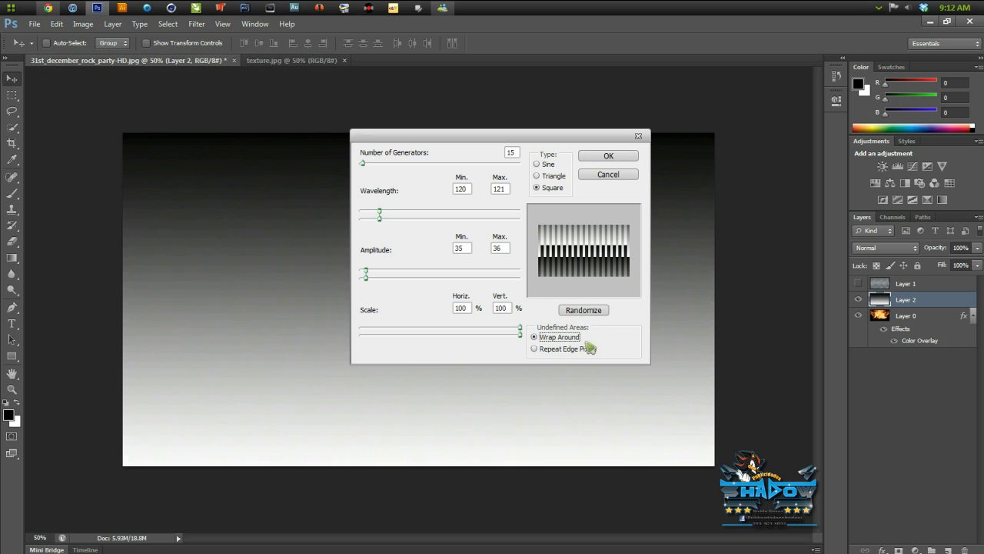
{"action": "left_click", "coordinate": [582, 350]}
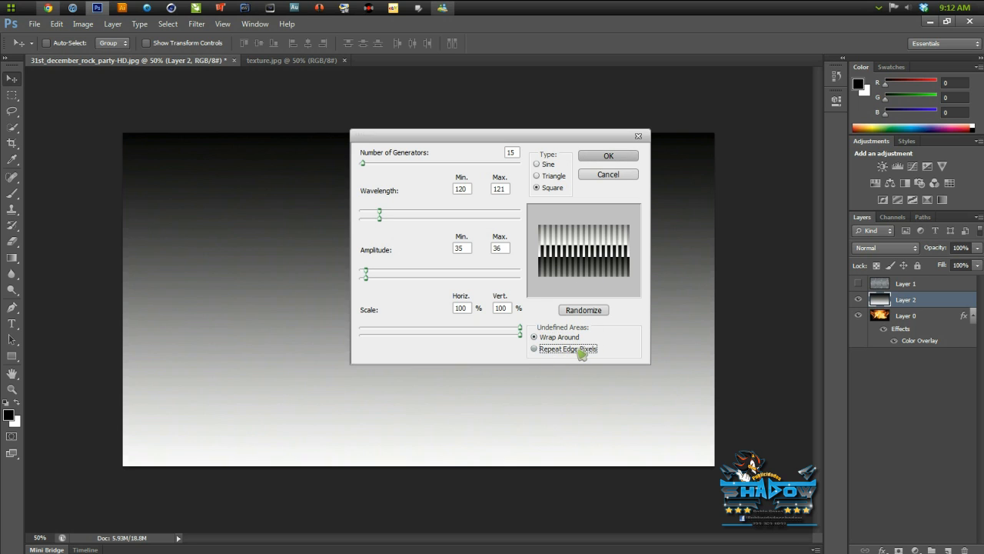
{"action": "left_click", "coordinate": [608, 157]}
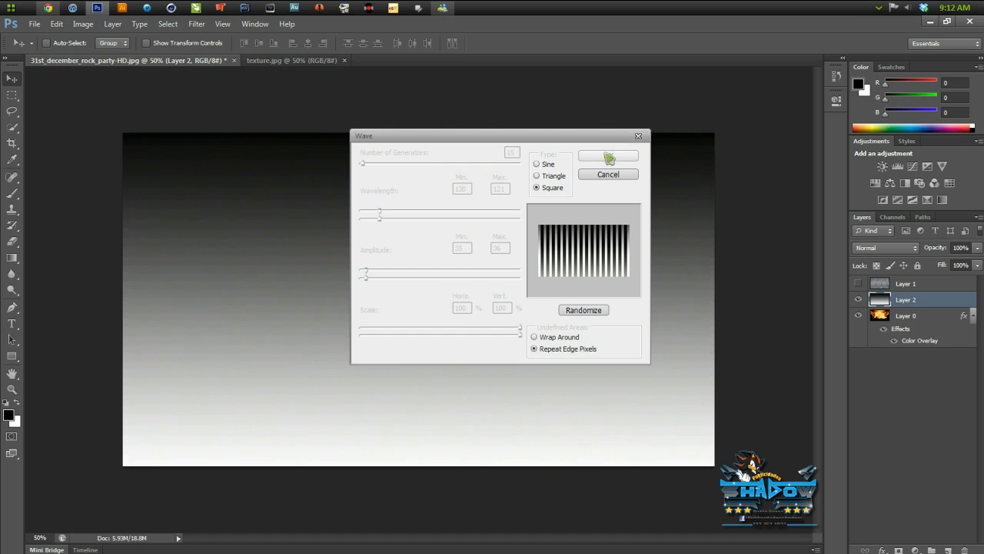
Step: Turn the vertical stripes into a starburst using the Polar Coordinates filter with the Rectangular to Polar option
{"action": "left_click", "coordinate": [197, 24]}
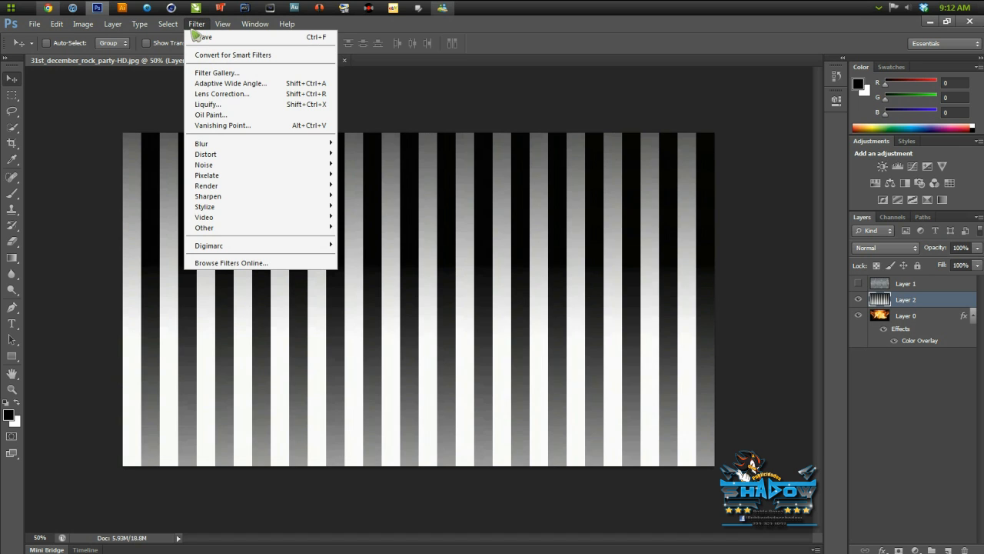
{"action": "mouse_move", "coordinate": [221, 156]}
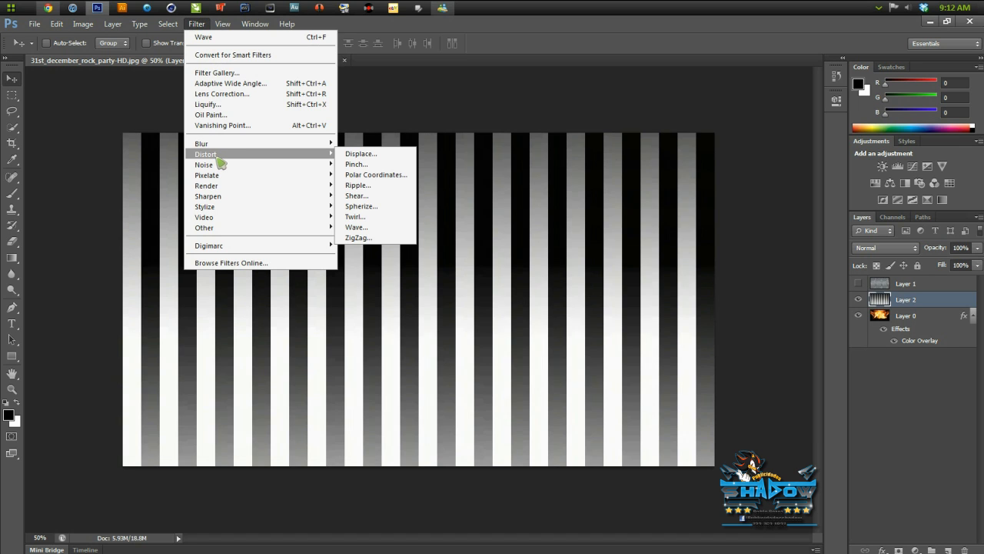
{"action": "left_click", "coordinate": [383, 181]}
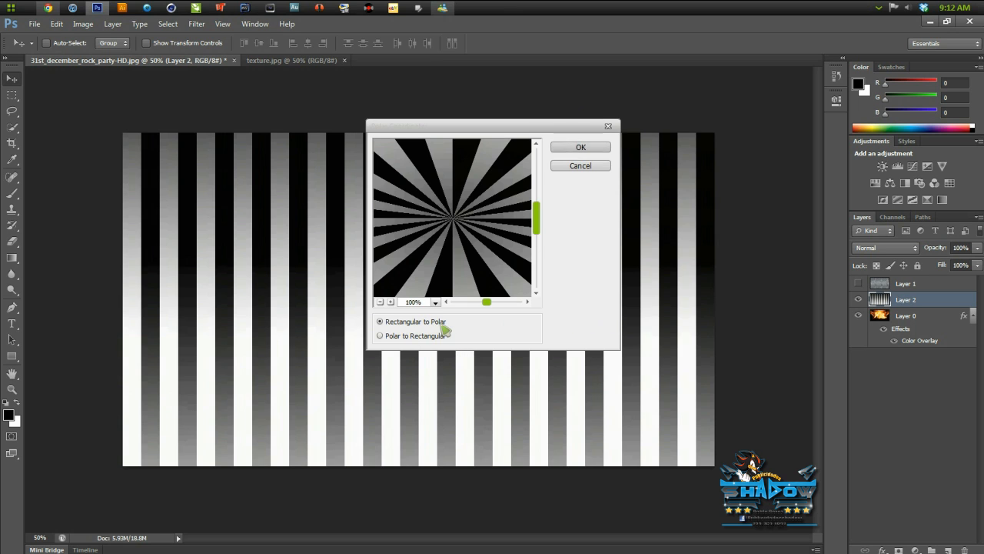
{"action": "left_click", "coordinate": [416, 337]}
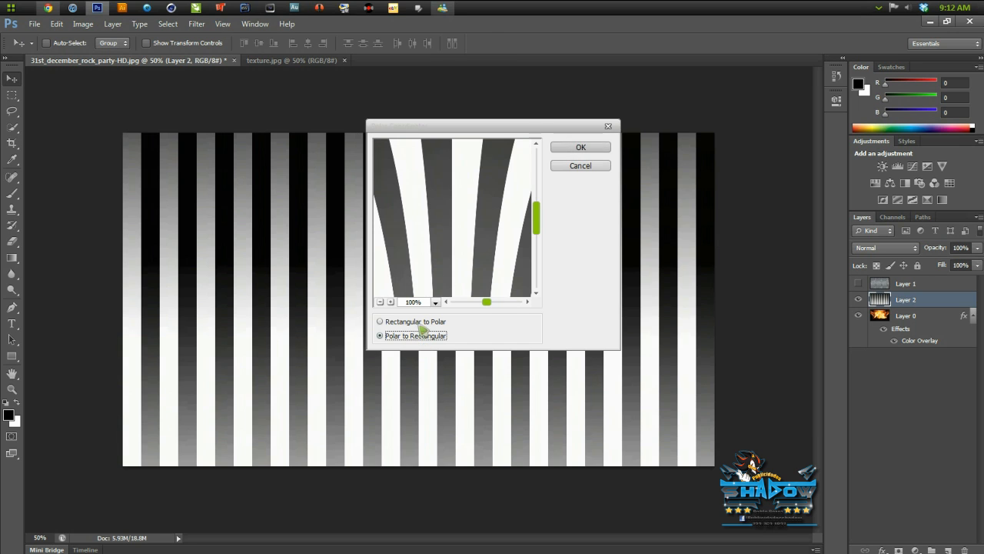
{"action": "left_click_drag", "start_coordinate": [432, 281], "coordinate": [439, 272]}
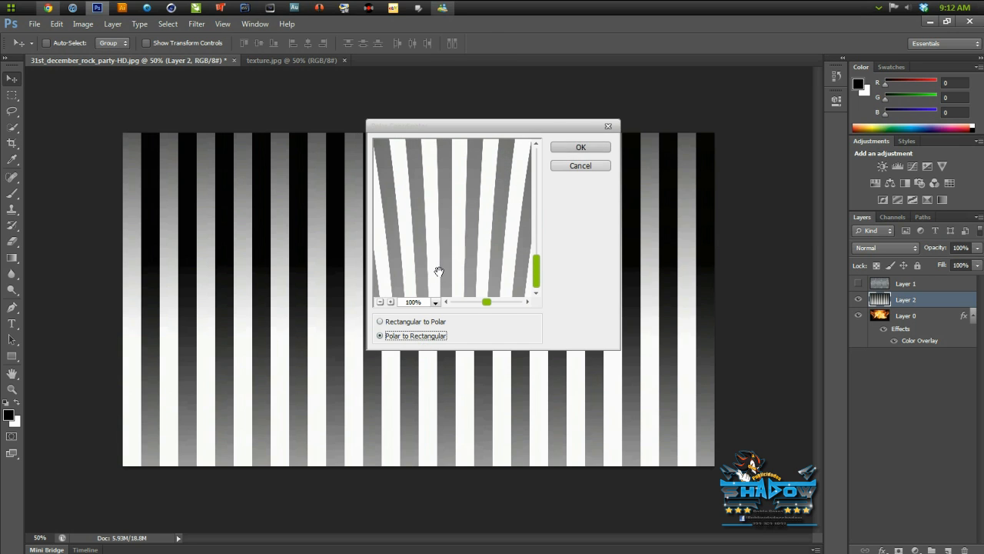
{"action": "left_click", "coordinate": [419, 323]}
{"action": "left_click", "coordinate": [539, 215]}
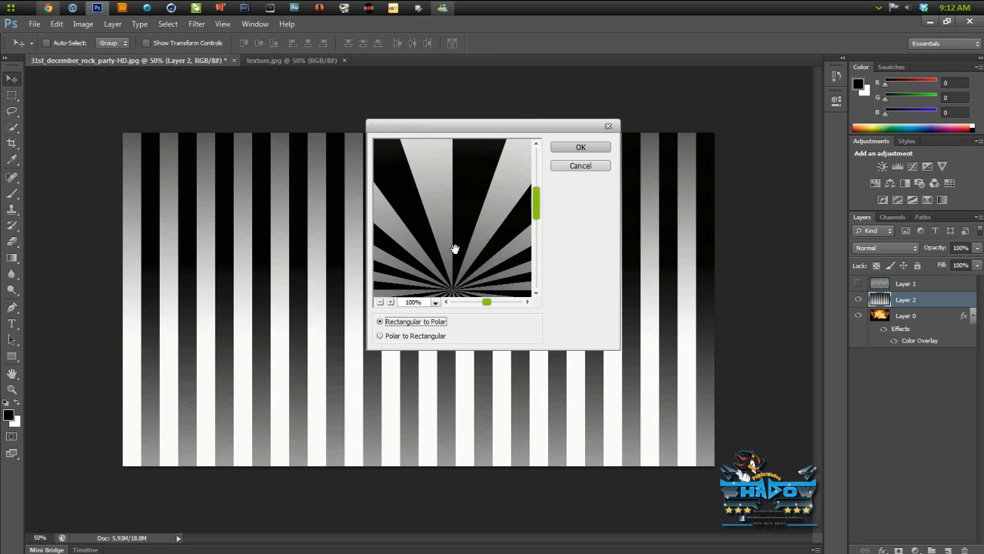
{"action": "left_click", "coordinate": [581, 149]}
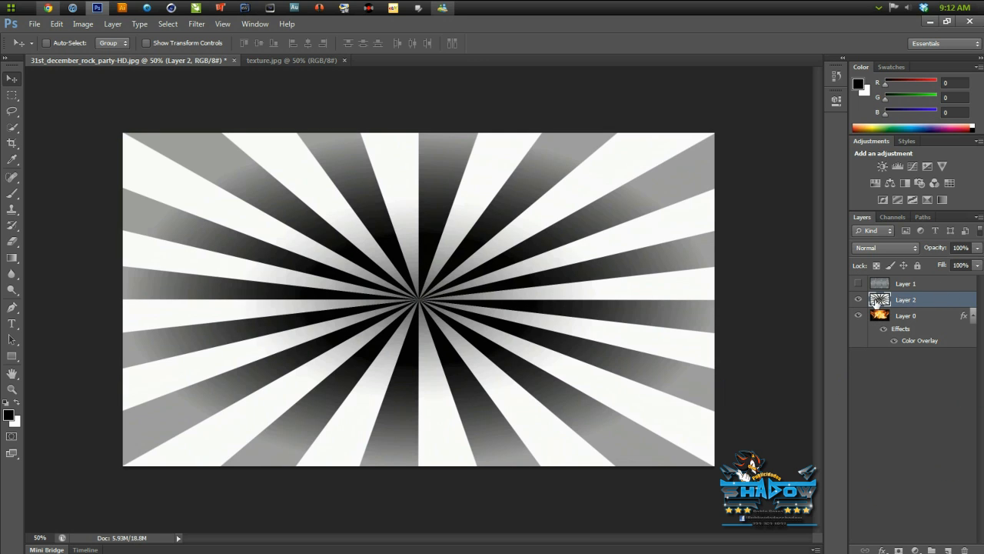
Step: Add a Color Overlay effect to the starburst layer with the blue color RGB 48, 126, 159
{"action": "right_click", "coordinate": [946, 301]}
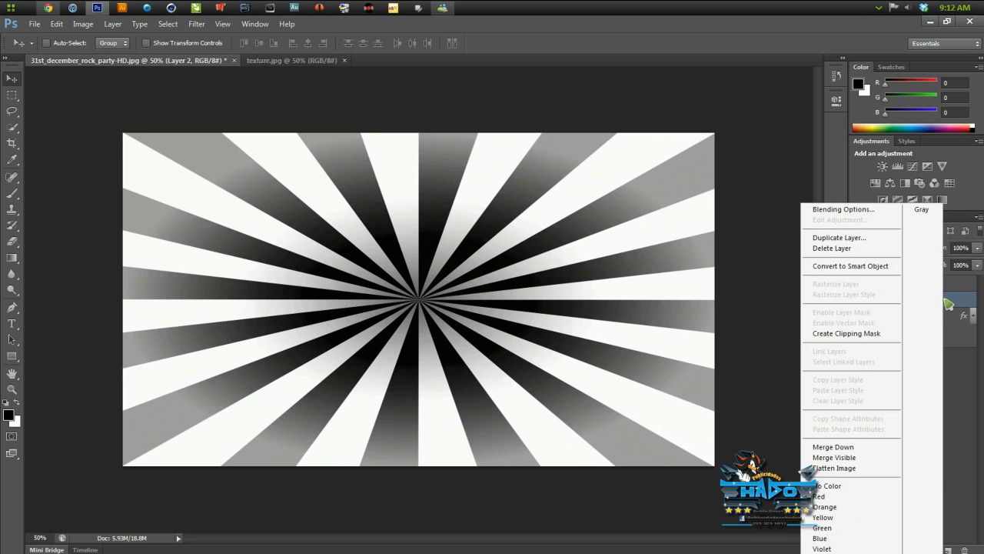
{"action": "left_click", "coordinate": [839, 213]}
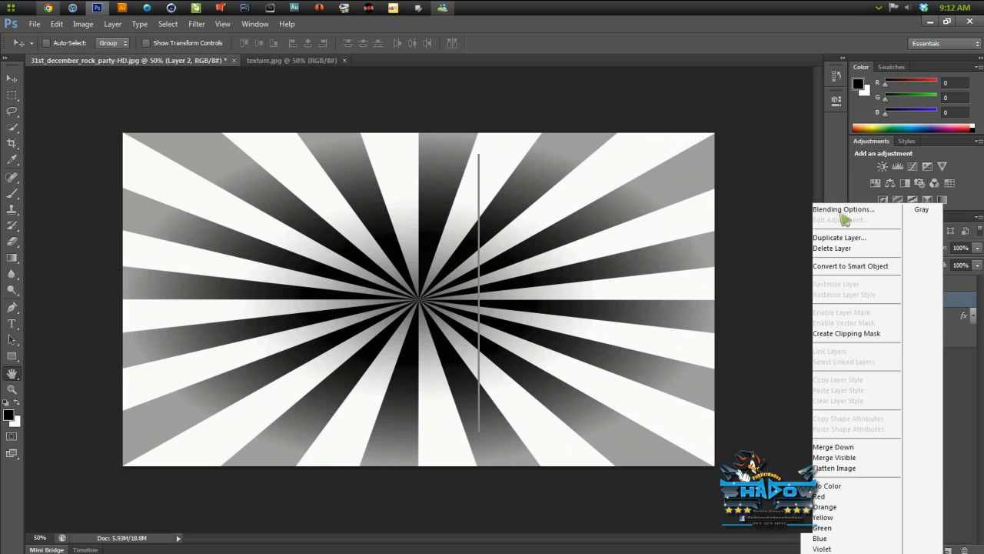
{"action": "left_click", "coordinate": [528, 294]}
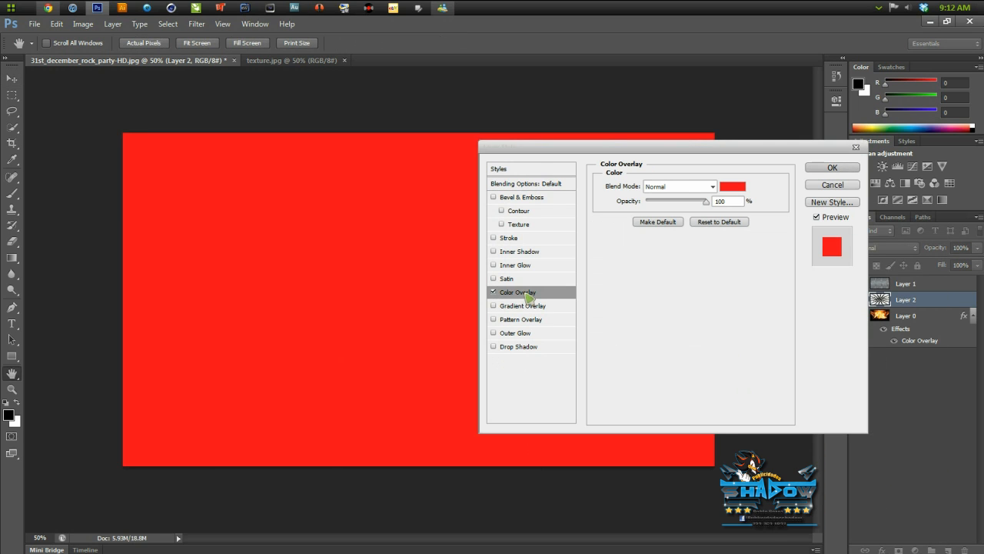
{"action": "left_click", "coordinate": [730, 188]}
{"action": "left_click", "coordinate": [735, 385]}
{"action": "mouse_move", "coordinate": [696, 339]}
{"action": "left_mouse_down"}
{"action": "mouse_move", "coordinate": [670, 355]}
{"action": "mouse_move", "coordinate": [670, 371]}
{"action": "left_mouse_up"}
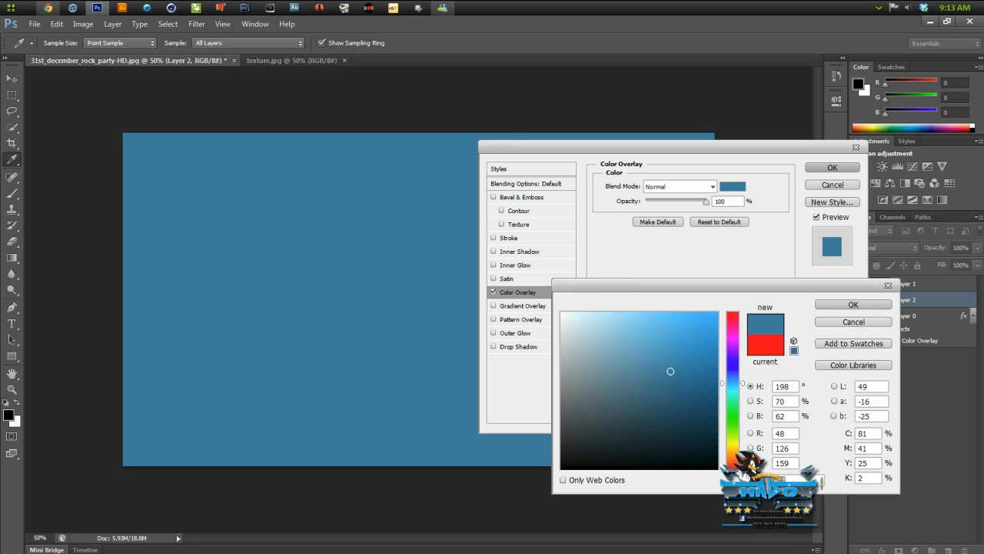
{"action": "left_click", "coordinate": [835, 307]}
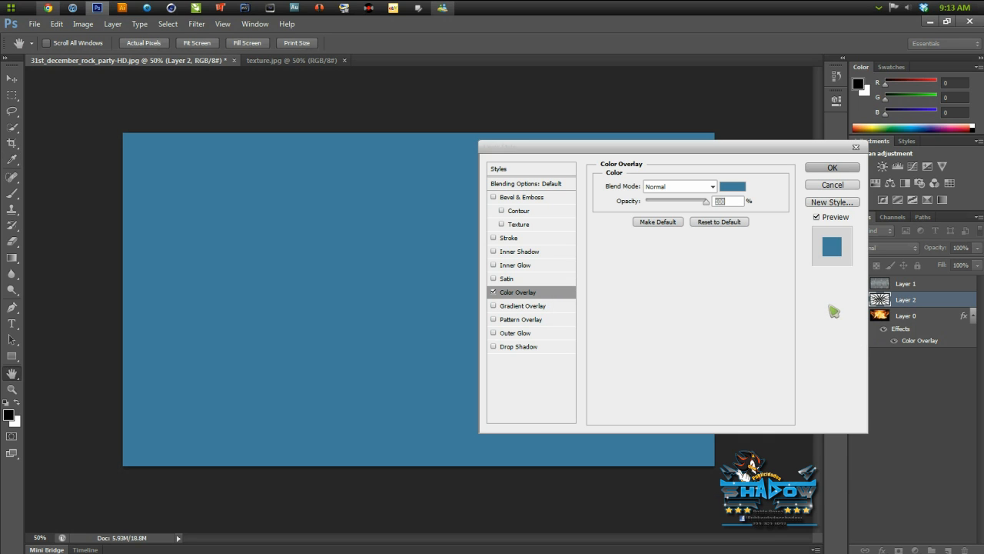
Step: Set the starburst layer's Color Overlay blend mode to Saturation at 100% opacity and apply the effect
{"action": "left_click", "coordinate": [667, 188]}
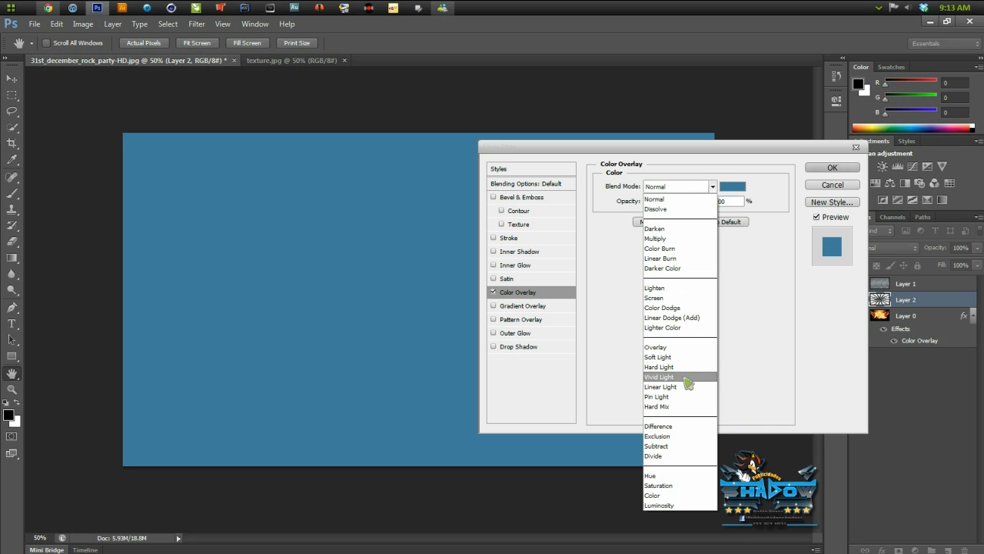
{"action": "left_click", "coordinate": [678, 487]}
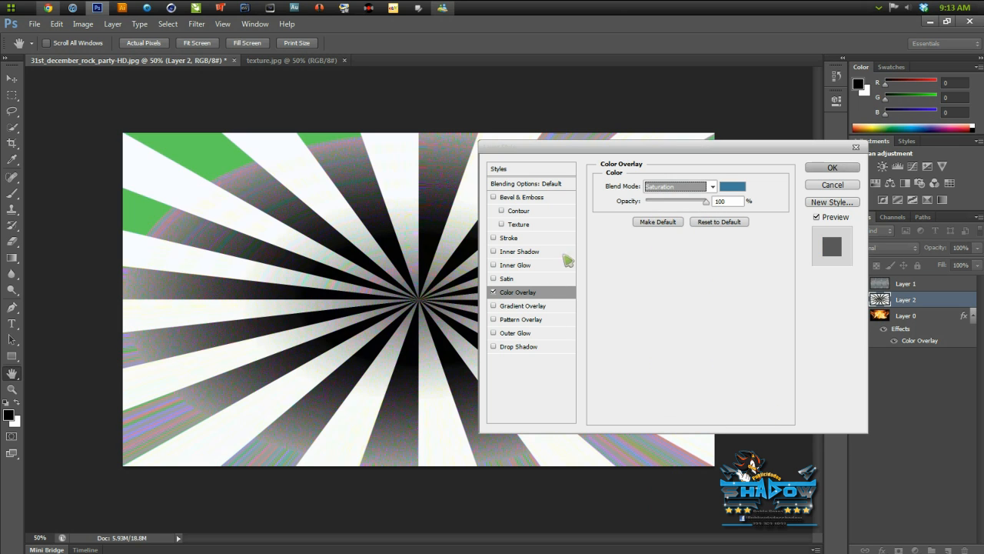
{"action": "mouse_move", "coordinate": [706, 201]}
{"action": "left_mouse_down"}
{"action": "mouse_move", "coordinate": [675, 205]}
{"action": "mouse_move", "coordinate": [707, 208]}
{"action": "left_mouse_up"}
{"action": "left_click", "coordinate": [832, 167]}
{"action": "key", "text": "v"}
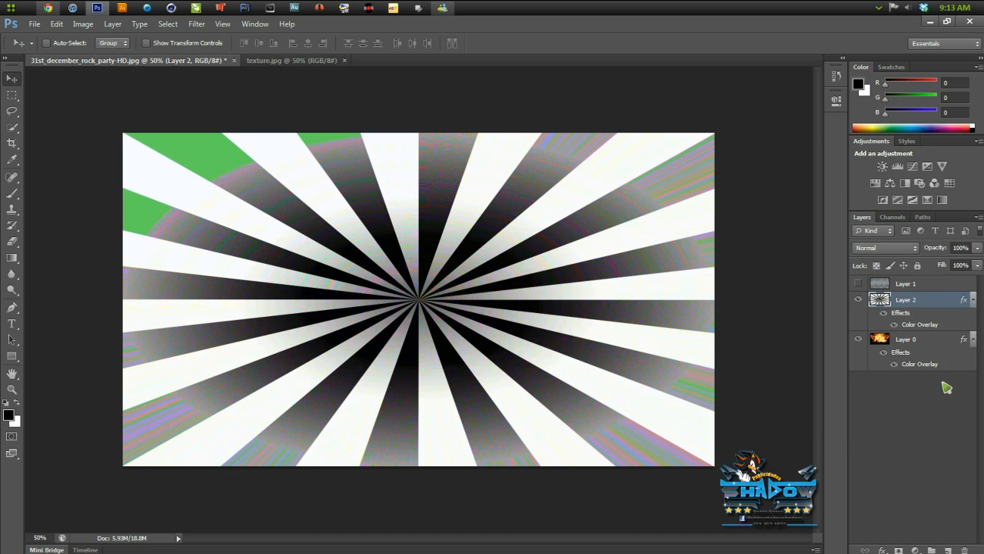
Step: Try Color Dodge as the starburst layer's blend mode, and settle on Color Burn
{"action": "left_click", "coordinate": [896, 249]}
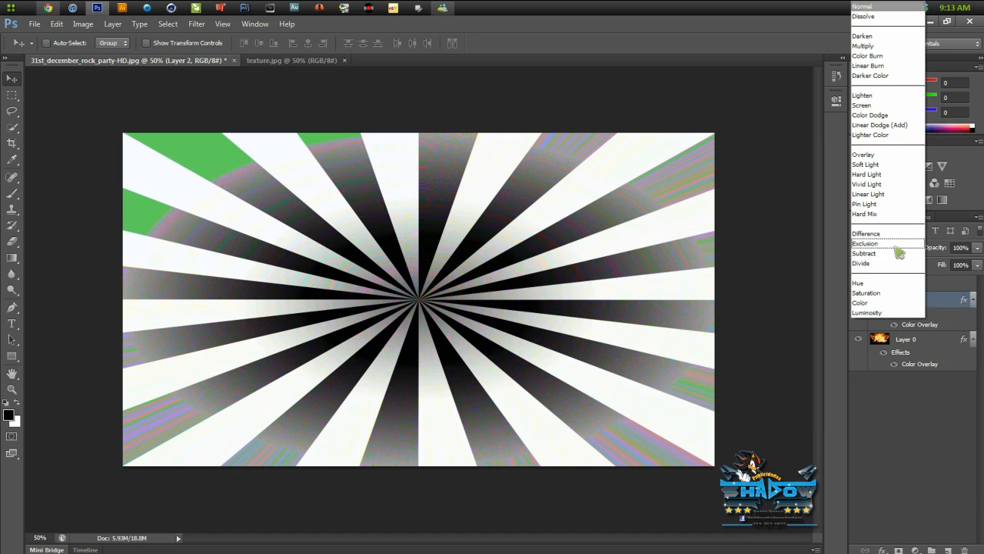
{"action": "left_click", "coordinate": [898, 115]}
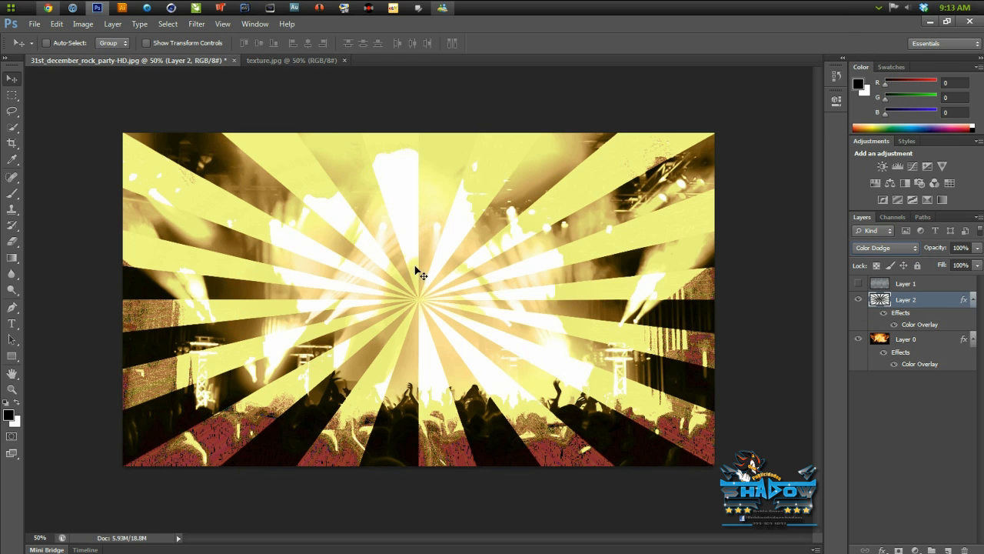
{"action": "left_click", "coordinate": [887, 249]}
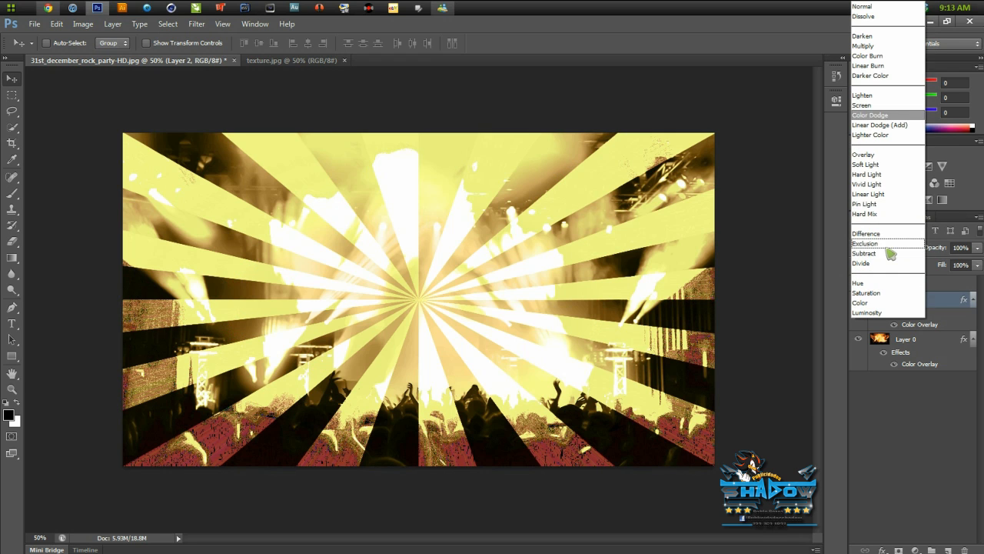
{"action": "left_click", "coordinate": [891, 56]}
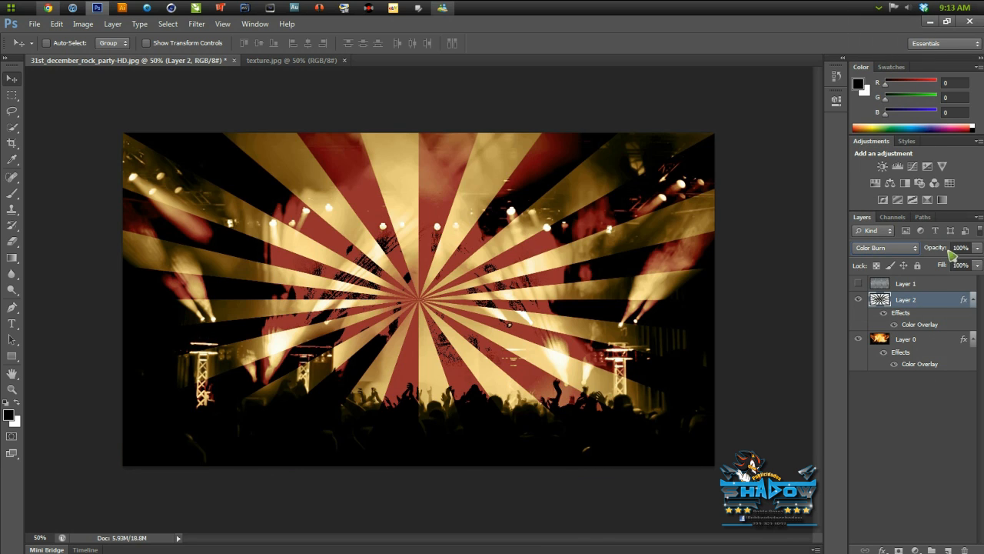
{"action": "left_click", "coordinate": [892, 251]}
{"action": "left_click", "coordinate": [889, 61]}
Step: Set the starburst layer's fill to 64%
{"action": "left_click", "coordinate": [927, 348]}
{"action": "left_click", "coordinate": [927, 305]}
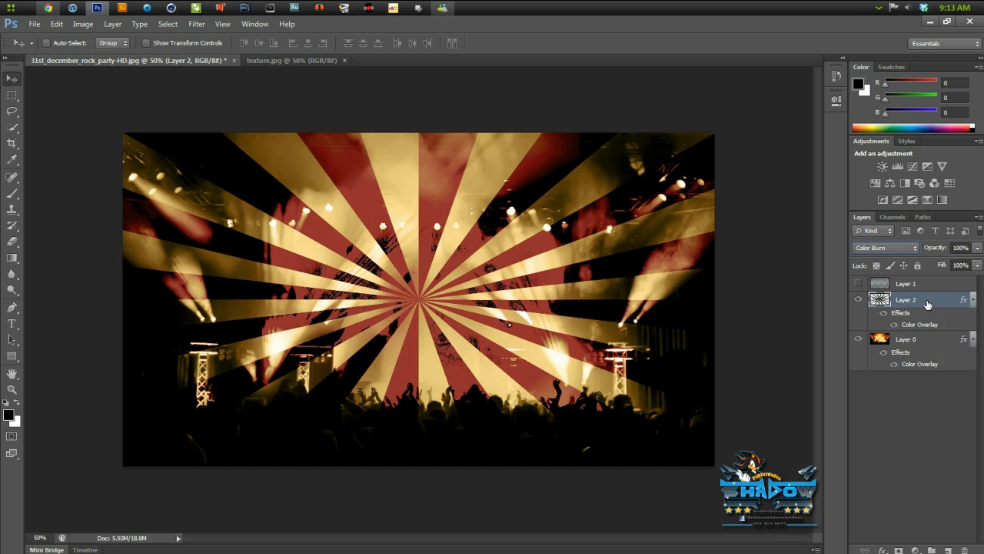
{"action": "left_click", "coordinate": [966, 265]}
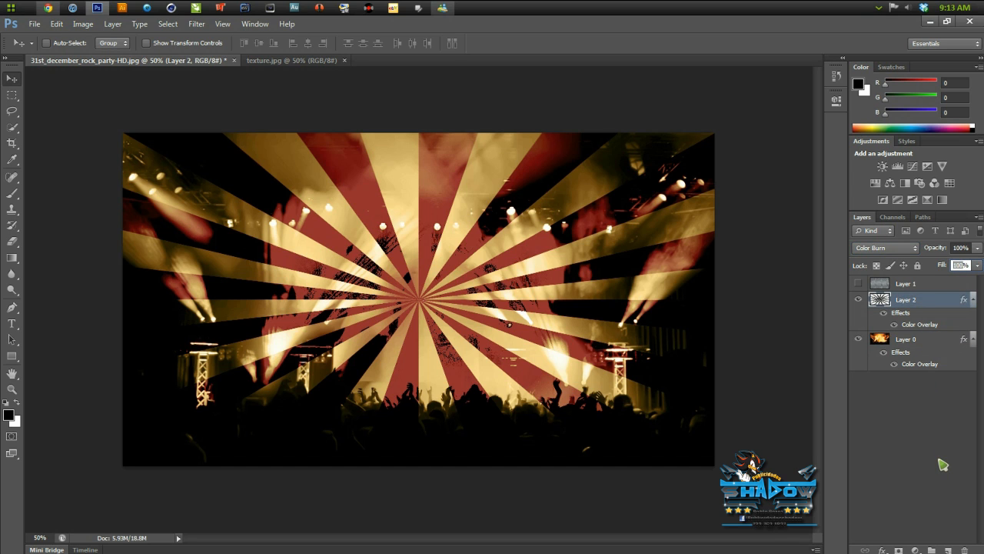
{"action": "type", "text": "64"}
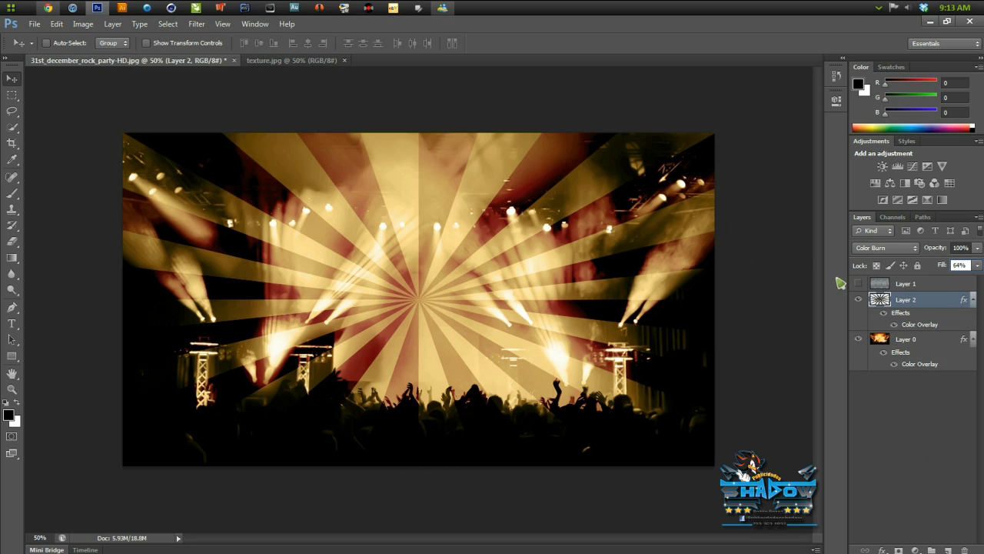
Step: Compare Color Dodge with Color Burn on the starburst layer at reduced fill, keeping Color Burn
{"action": "left_click", "coordinate": [883, 248]}
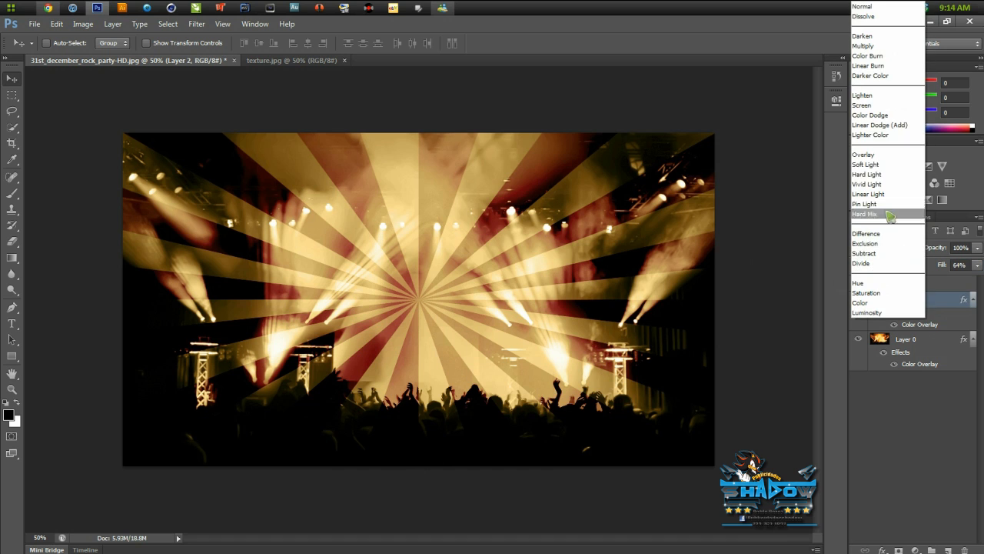
{"action": "left_click", "coordinate": [877, 116]}
{"action": "left_click", "coordinate": [875, 249]}
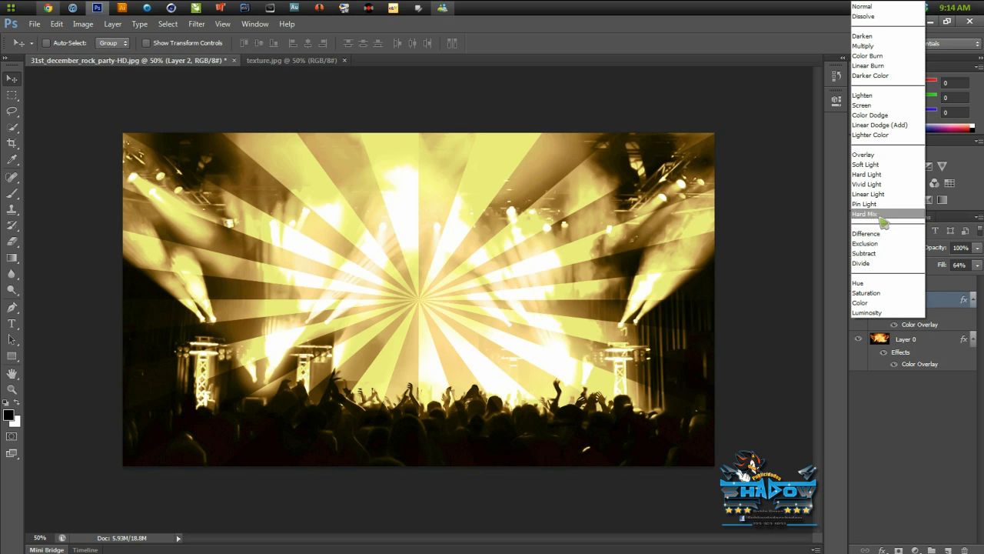
{"action": "left_click", "coordinate": [885, 56]}
Step: Duplicate the starburst layer and set the copy's blend mode to Soft Light
{"action": "left_click", "coordinate": [937, 301]}
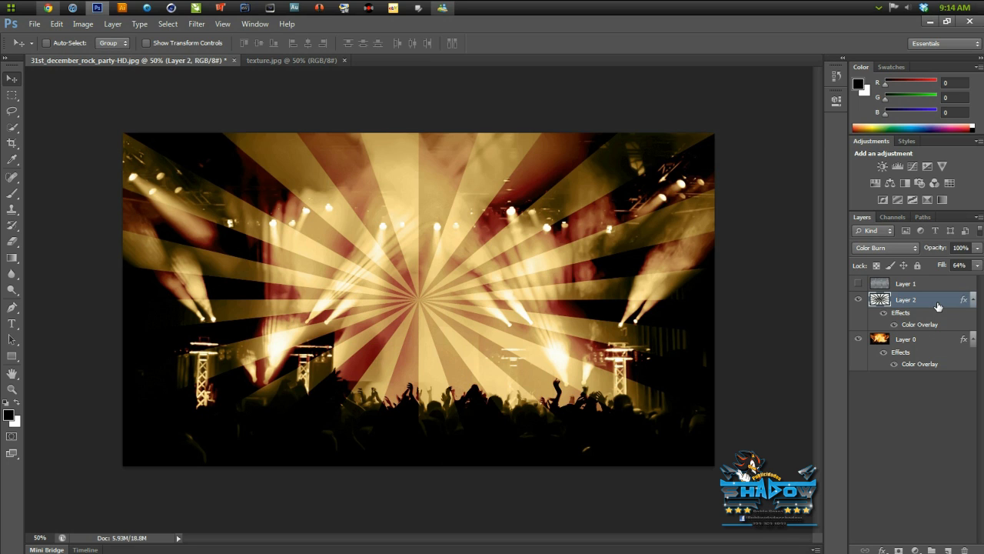
{"action": "left_click_drag", "start_coordinate": [939, 303], "coordinate": [949, 548]}
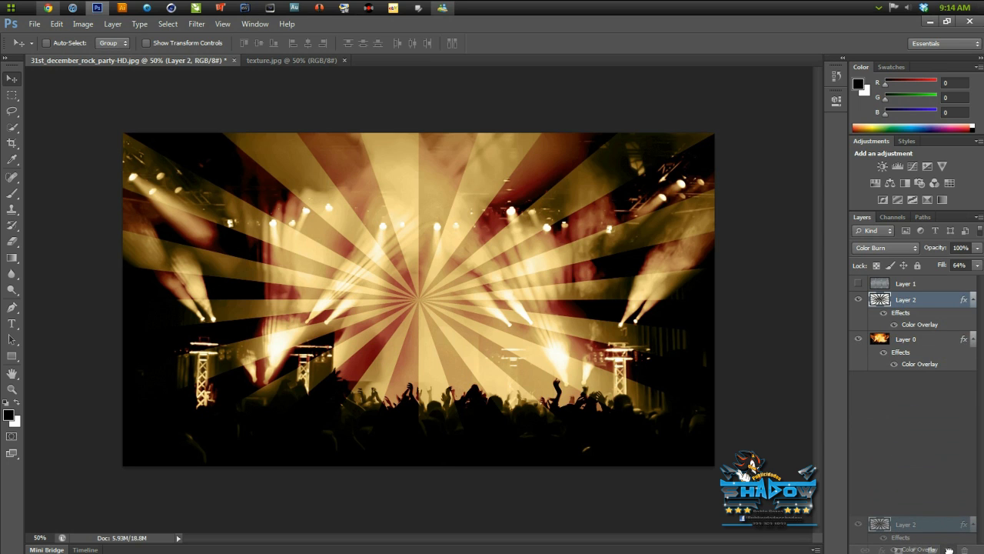
{"action": "left_click_drag", "start_coordinate": [950, 549], "coordinate": [949, 549]}
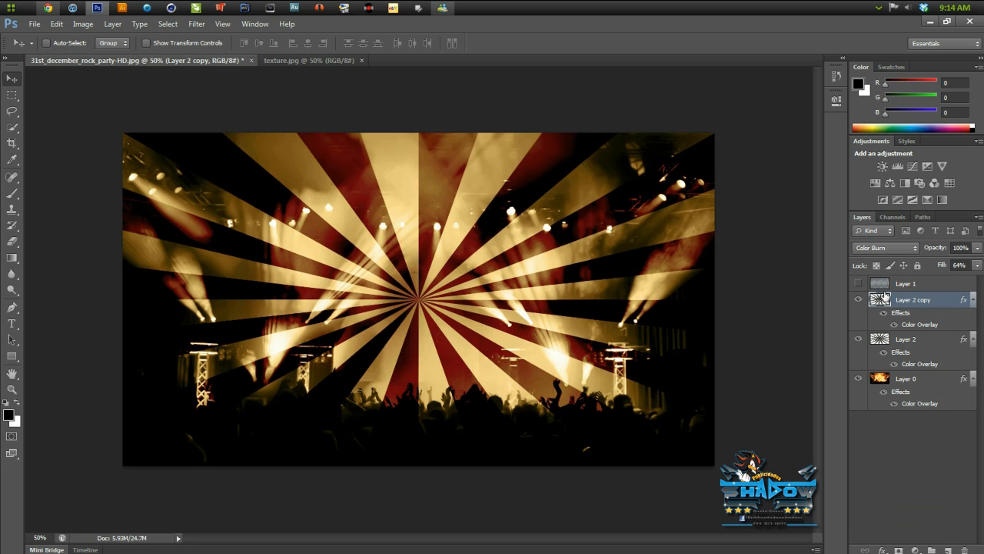
{"action": "left_click", "coordinate": [900, 249]}
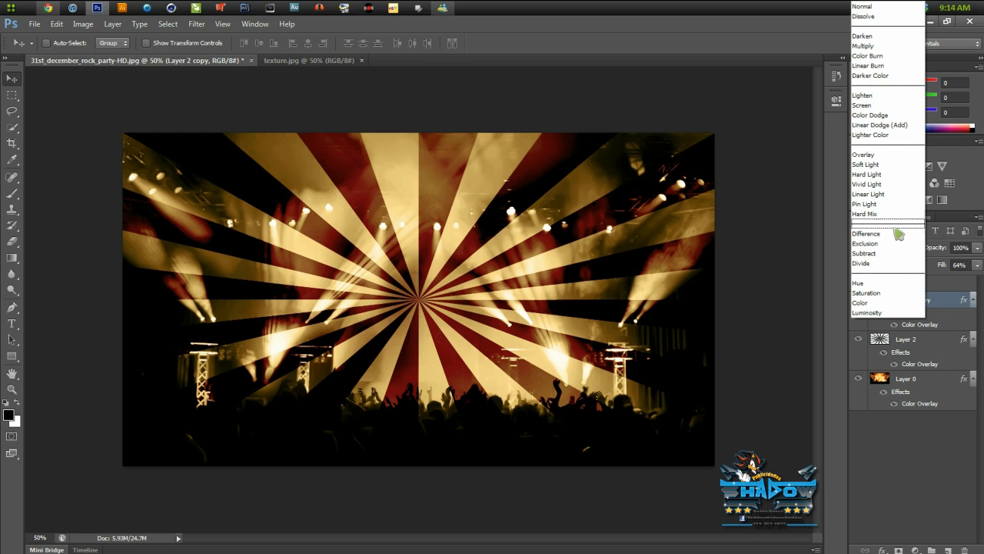
{"action": "left_click", "coordinate": [895, 165]}
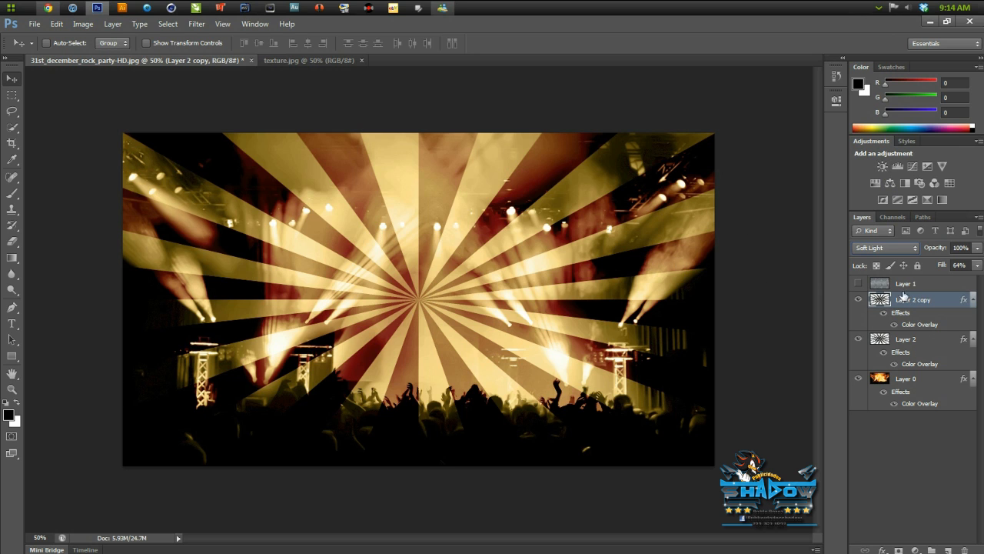
{"action": "left_click", "coordinate": [938, 356]}
{"action": "left_click", "coordinate": [939, 313]}
{"action": "left_click", "coordinate": [939, 366]}
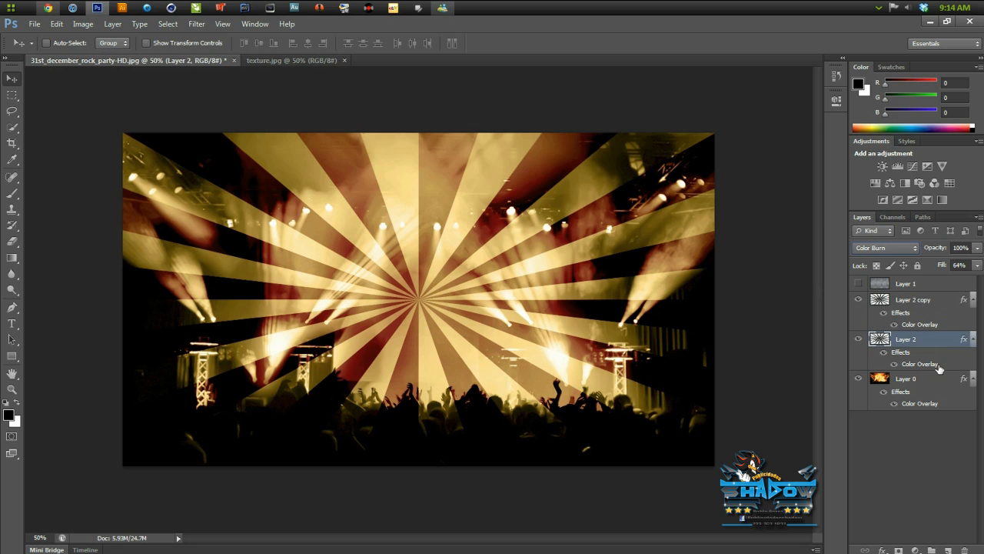
{"action": "left_click", "coordinate": [906, 313]}
Step: Show the hidden texture layer (Layer 1) and set its fill to 61%
{"action": "left_click", "coordinate": [877, 287]}
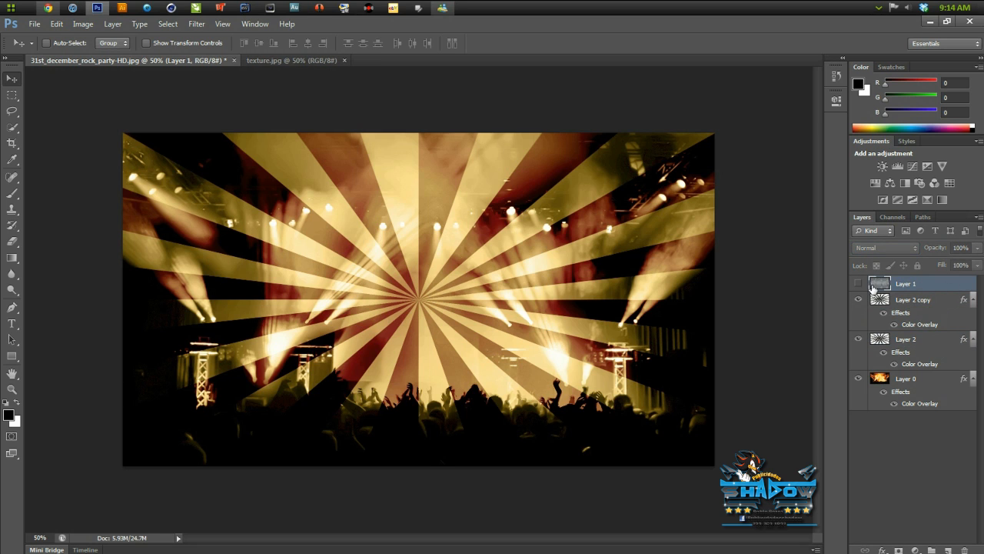
{"action": "left_click", "coordinate": [858, 284]}
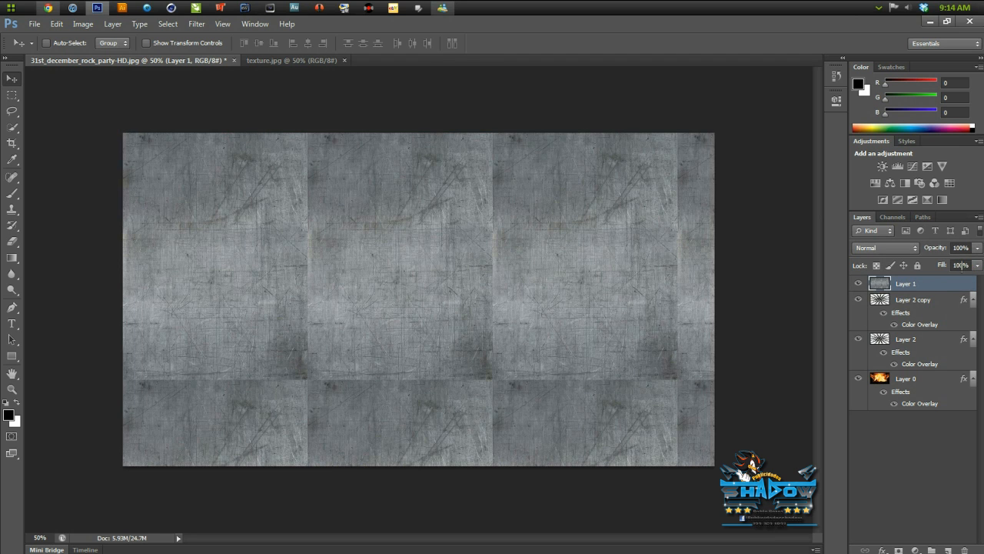
{"action": "left_click", "coordinate": [962, 264]}
{"action": "type", "text": "65"}
{"action": "key", "text": "Return"}
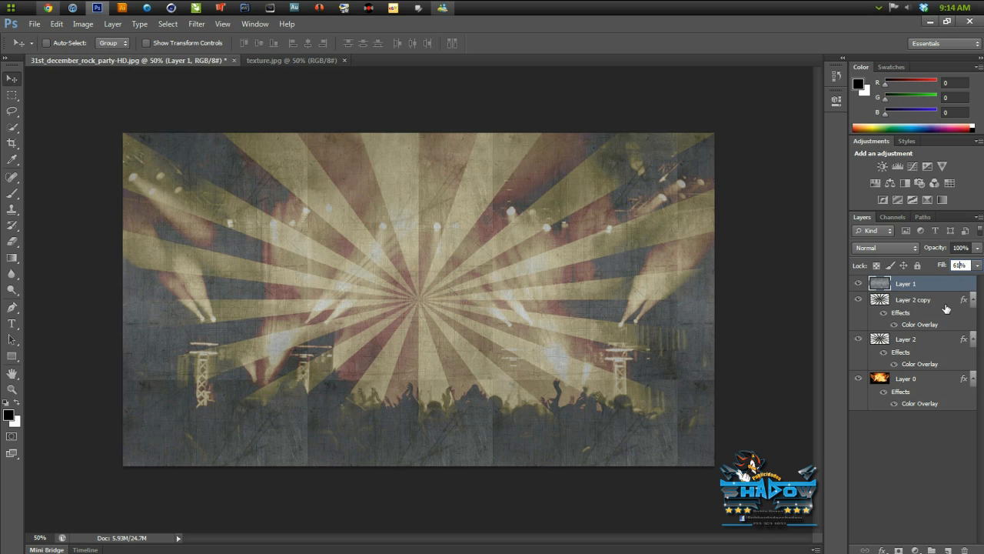
Step: Check the fill of both starburst layers, and set the texture layer's blend mode to Color Burn
{"action": "left_click", "coordinate": [942, 301]}
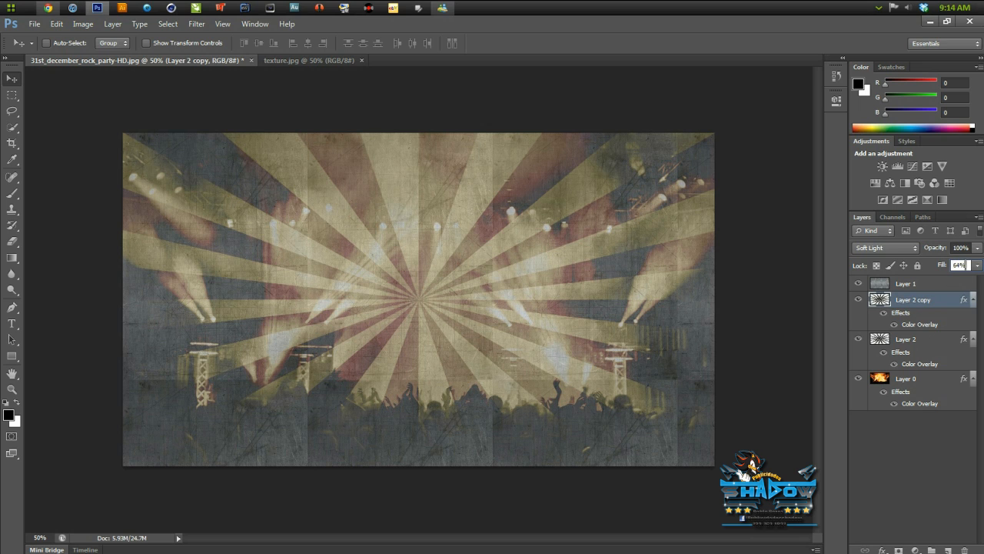
{"action": "left_click", "coordinate": [953, 357]}
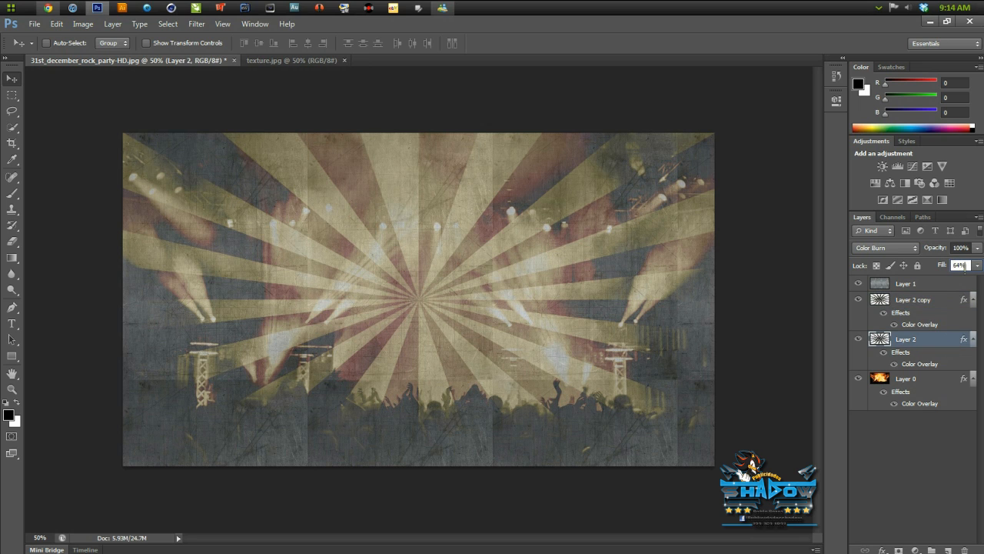
{"action": "left_click", "coordinate": [947, 317]}
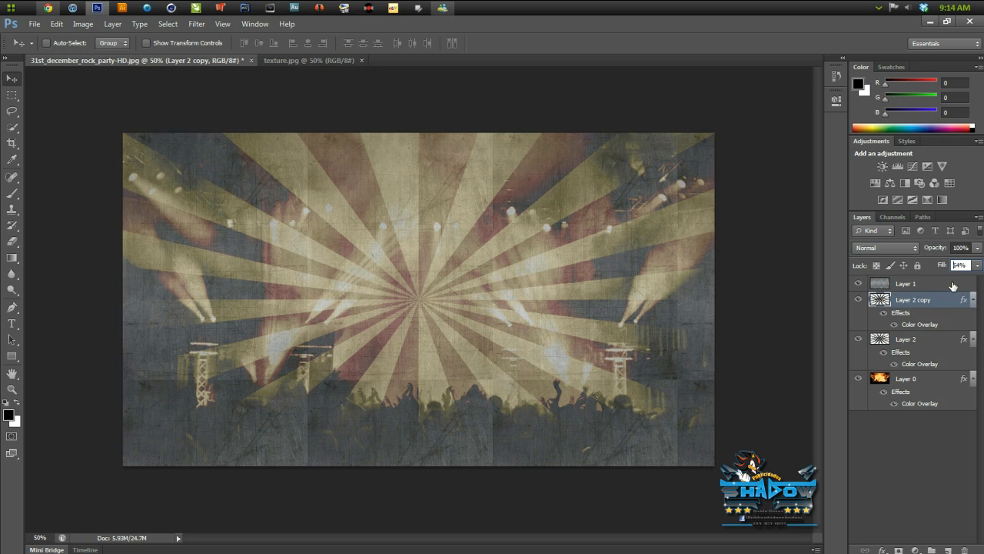
{"action": "left_click", "coordinate": [953, 286]}
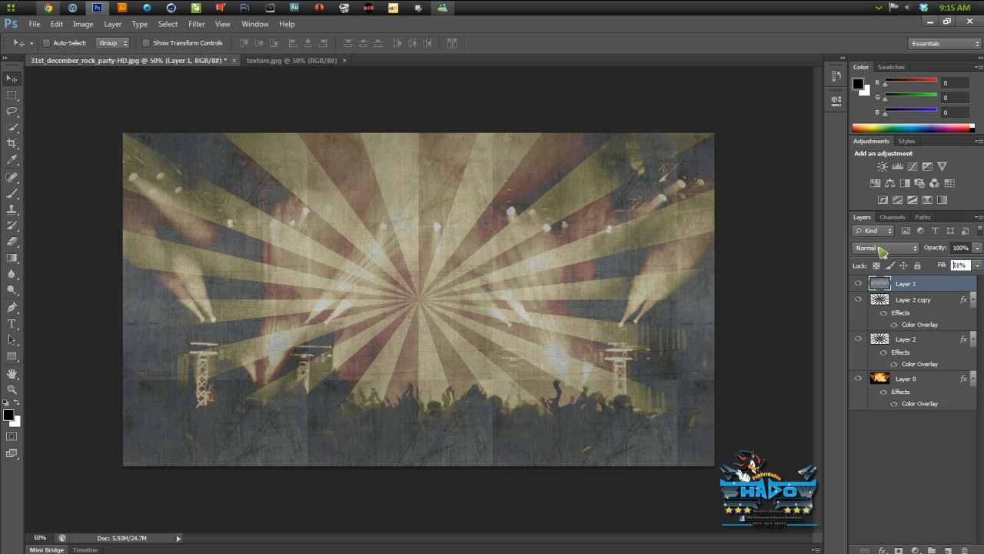
{"action": "left_click", "coordinate": [883, 249]}
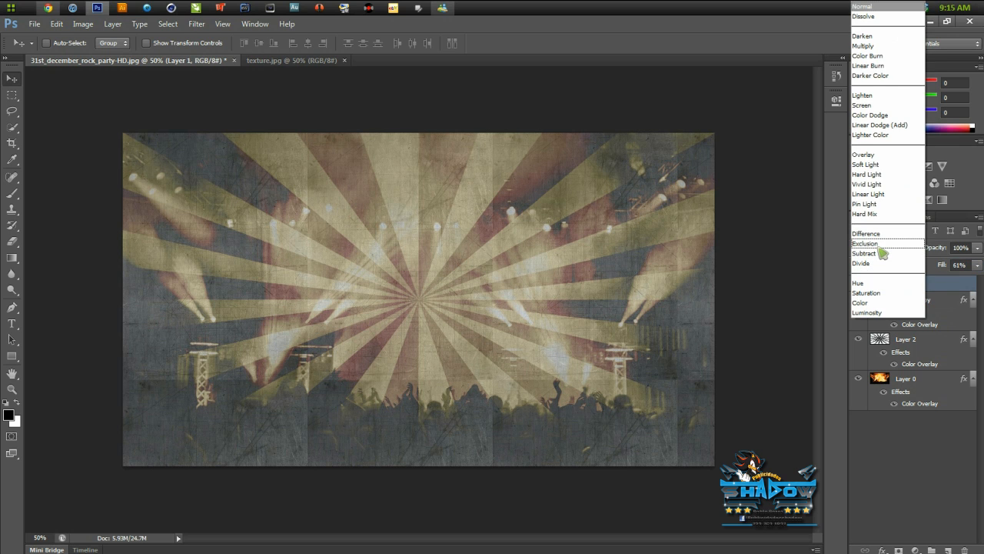
{"action": "left_click", "coordinate": [869, 55]}
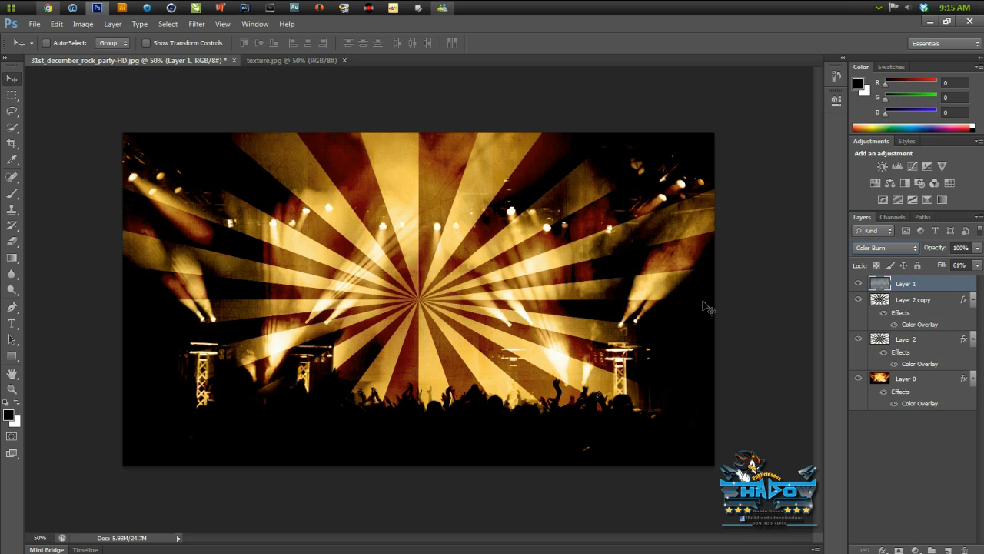
{"action": "left_click", "coordinate": [921, 438]}
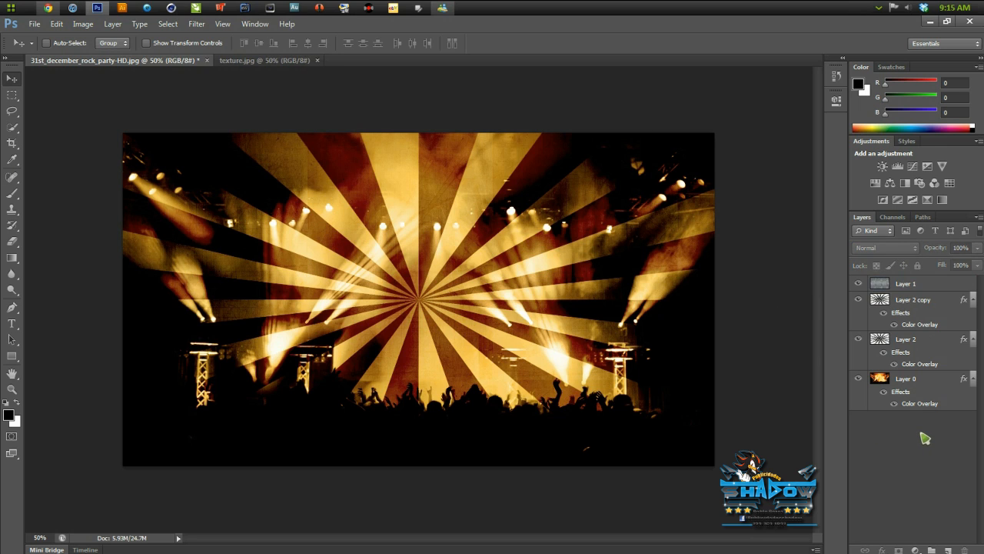
{"action": "left_click", "coordinate": [932, 396]}
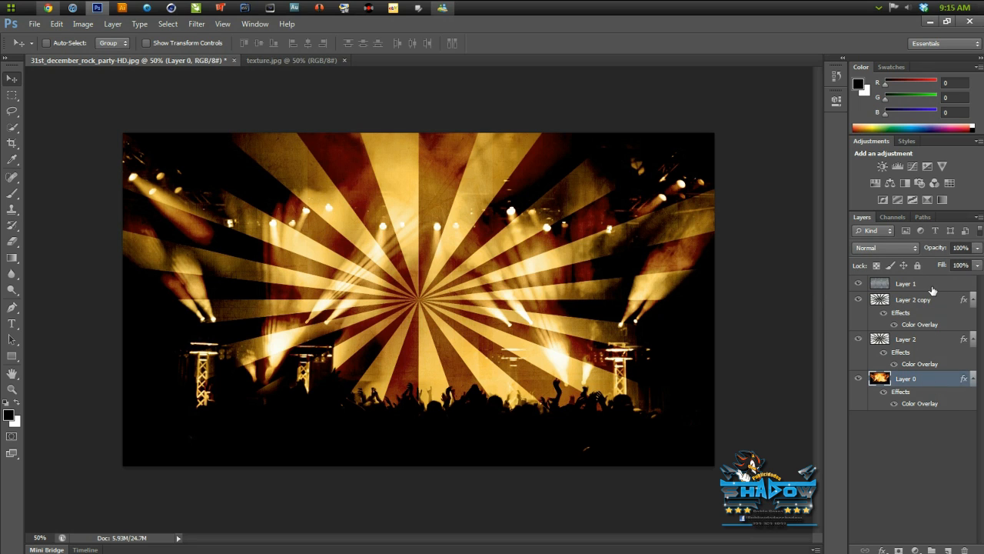
{"action": "left_click", "coordinate": [932, 289]}
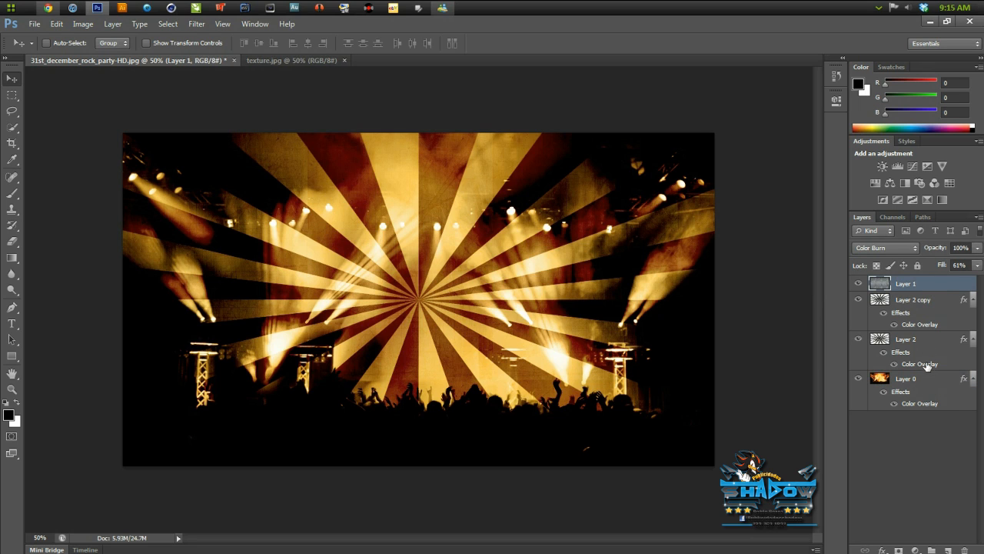
{"action": "left_click", "coordinate": [934, 456]}
Step: Try red and a blue with hue 206° as the Color Overlay color on the concert photo layer (Layer 0)
{"action": "double_click", "coordinate": [930, 385]}
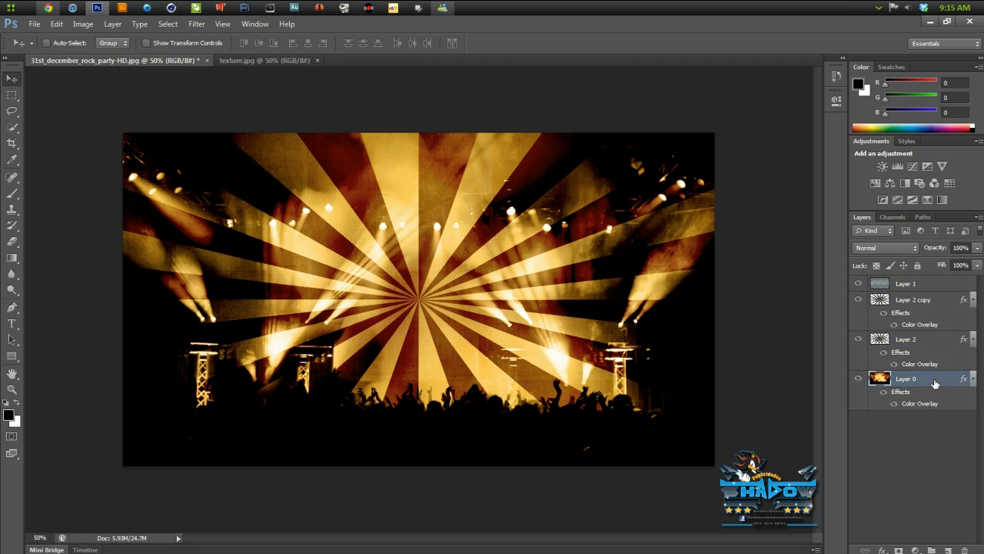
{"action": "left_click", "coordinate": [546, 293]}
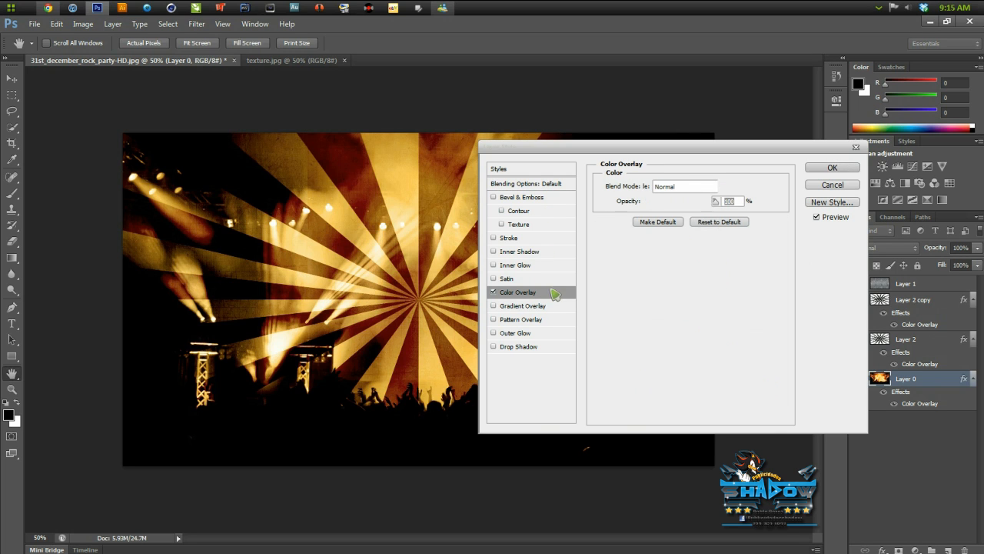
{"action": "left_click", "coordinate": [733, 188]}
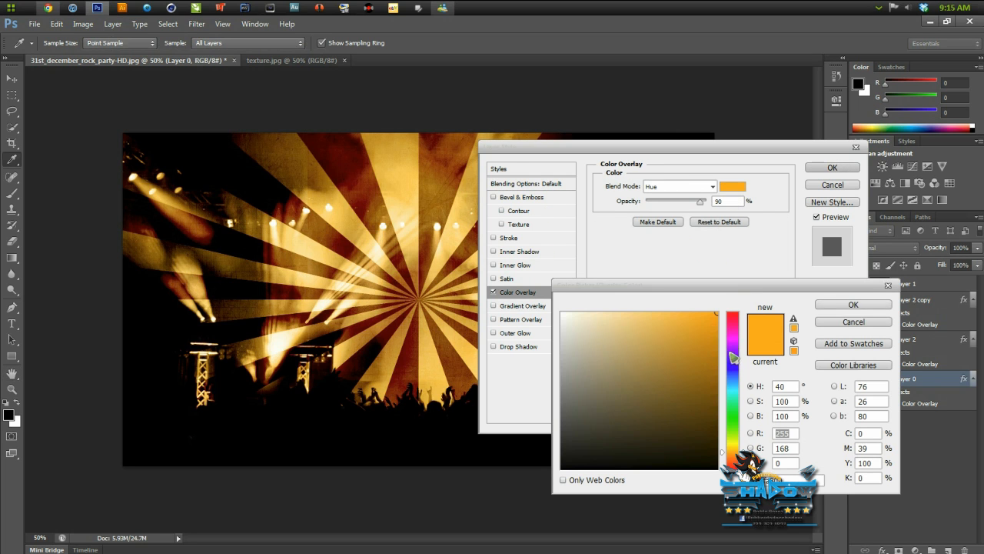
{"action": "left_click", "coordinate": [734, 317]}
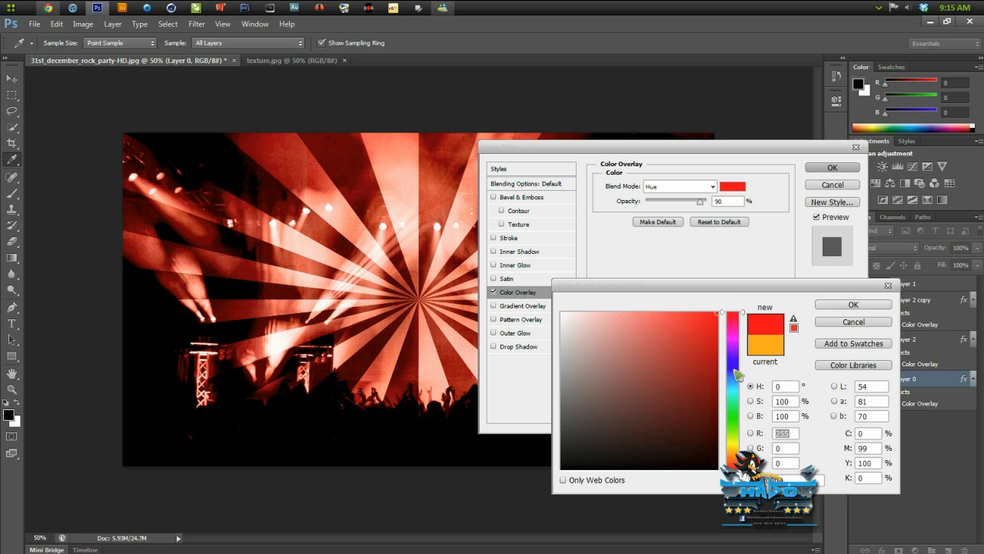
{"action": "left_click", "coordinate": [734, 379]}
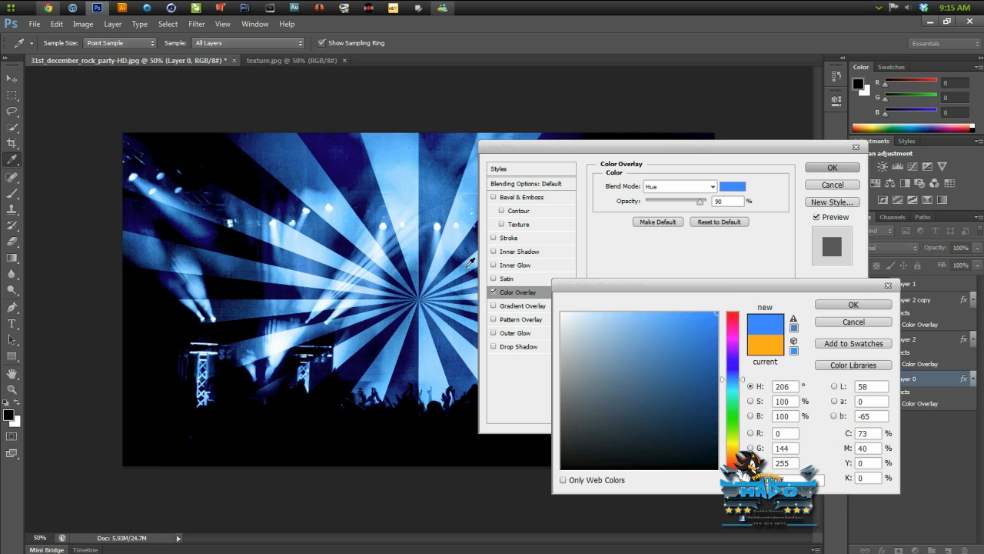
{"action": "left_click", "coordinate": [854, 305]}
Step: Try white as the concert photo's overlay color, and cancel all the layer style changes
{"action": "left_click_drag", "start_coordinate": [790, 149], "coordinate": [821, 153]}
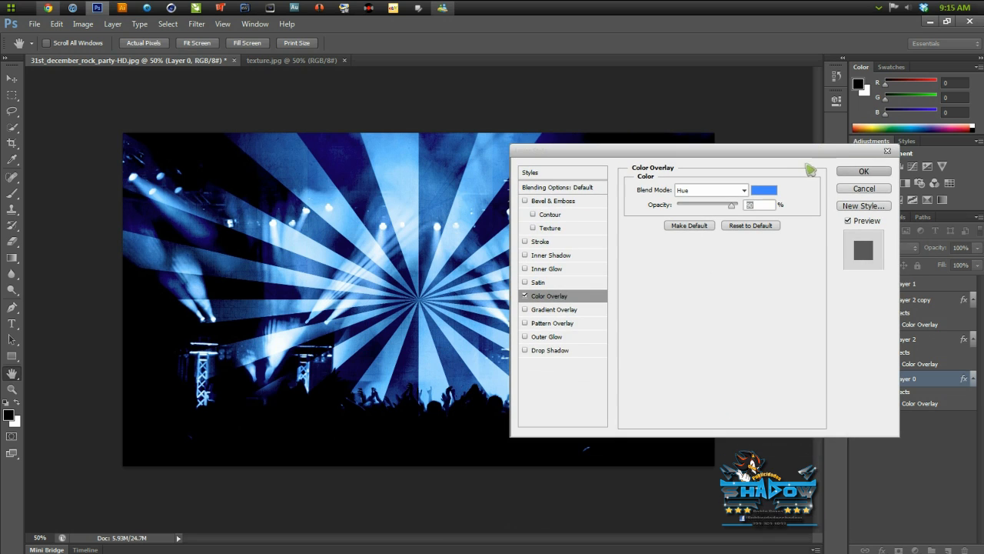
{"action": "left_click", "coordinate": [765, 190]}
{"action": "mouse_move", "coordinate": [727, 384]}
{"action": "left_mouse_down"}
{"action": "mouse_move", "coordinate": [739, 366]}
{"action": "mouse_move", "coordinate": [740, 408]}
{"action": "left_mouse_up"}
{"action": "left_click_drag", "start_coordinate": [573, 322], "coordinate": [530, 308]}
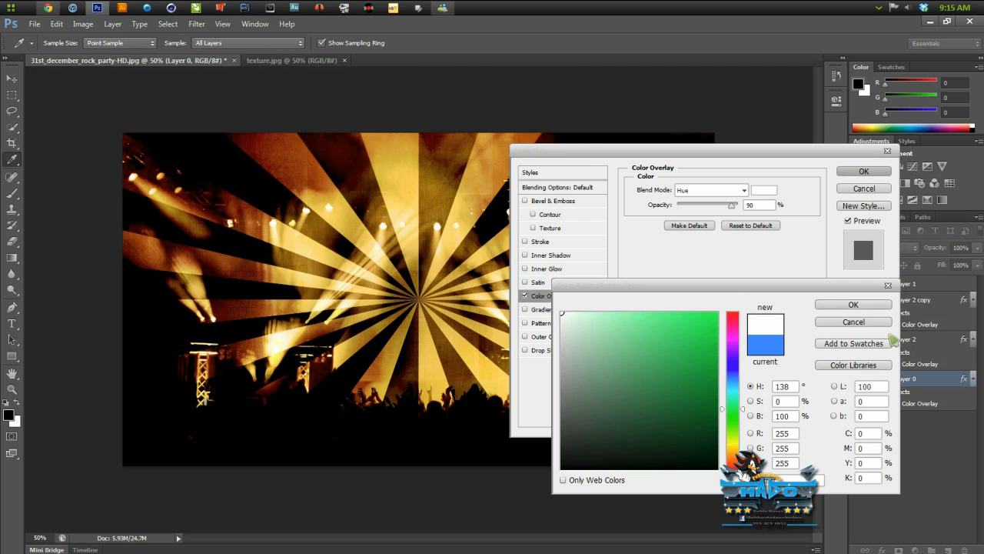
{"action": "left_click", "coordinate": [853, 322]}
{"action": "left_click", "coordinate": [868, 190]}
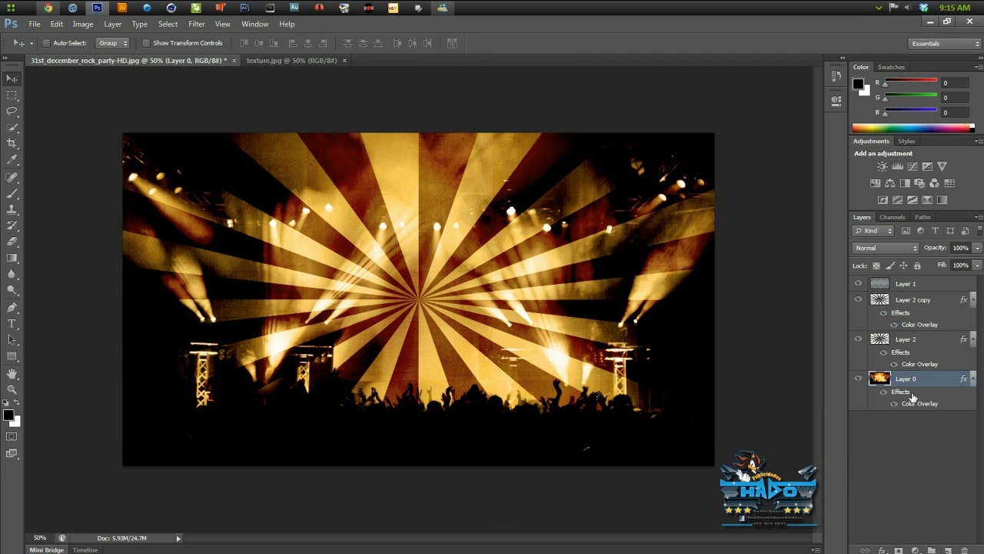
{"action": "left_click", "coordinate": [922, 460]}
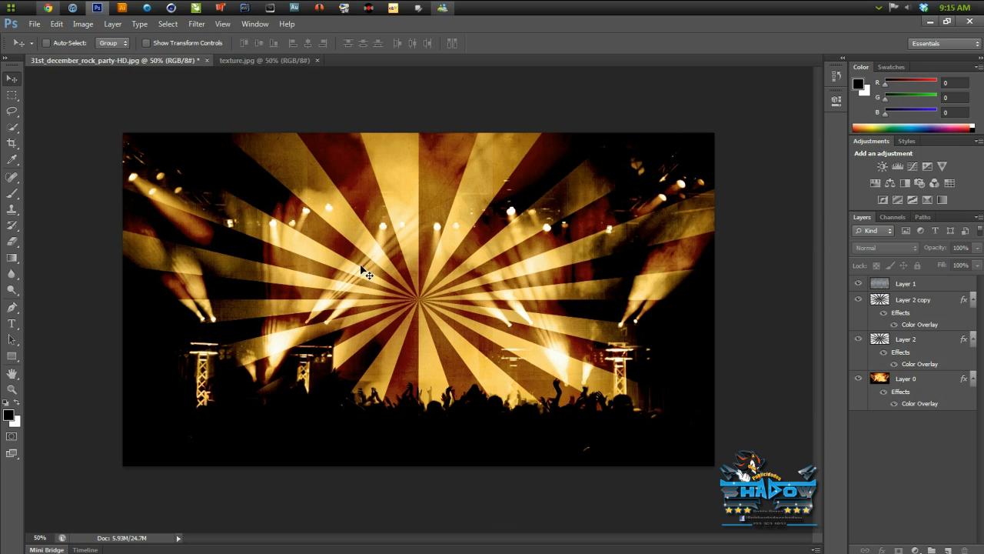
{"action": "left_click", "coordinate": [913, 286]}
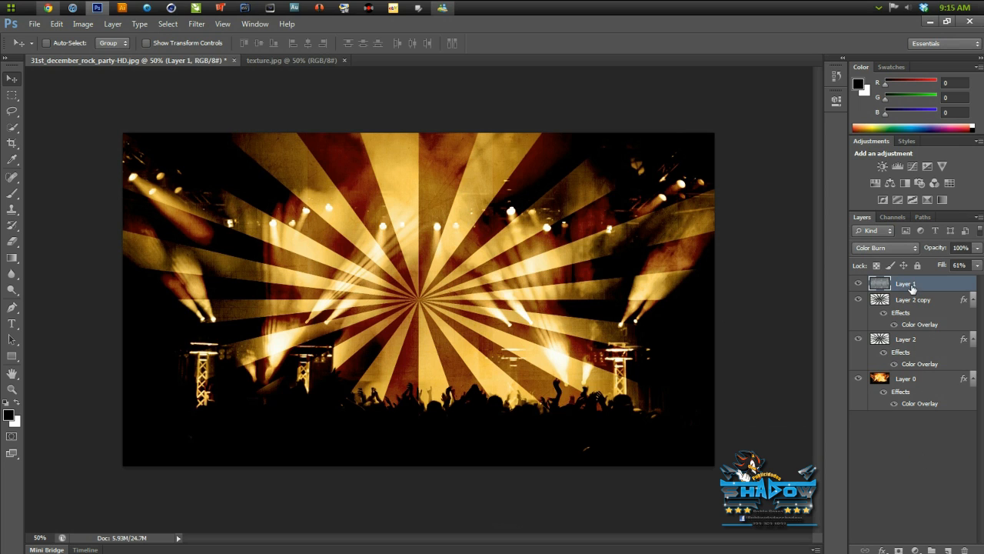
{"action": "left_click", "coordinate": [919, 374], "text": "ctrl"}
{"action": "left_click", "coordinate": [909, 448]}
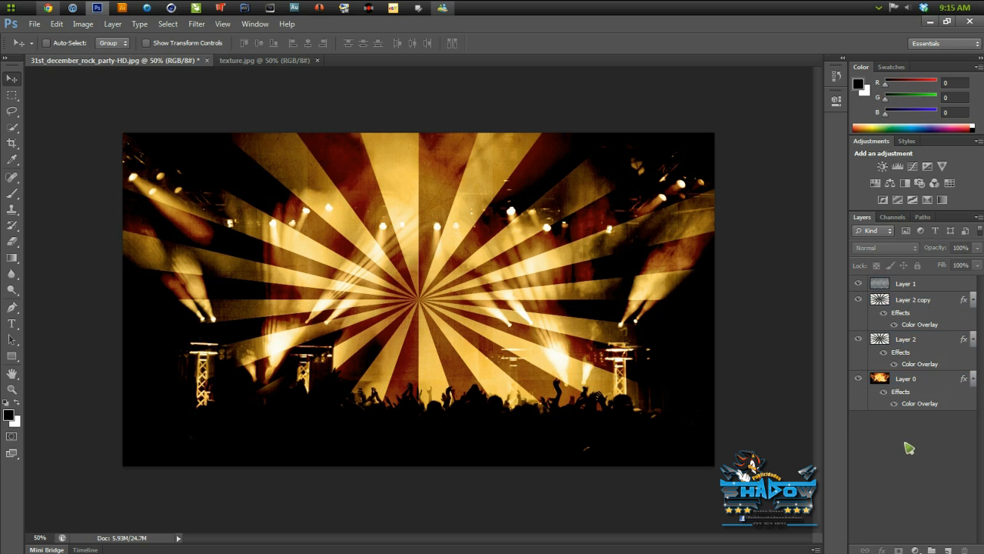
{"action": "left_click", "coordinate": [913, 394]}
{"action": "left_click", "coordinate": [916, 284], "text": "shift"}
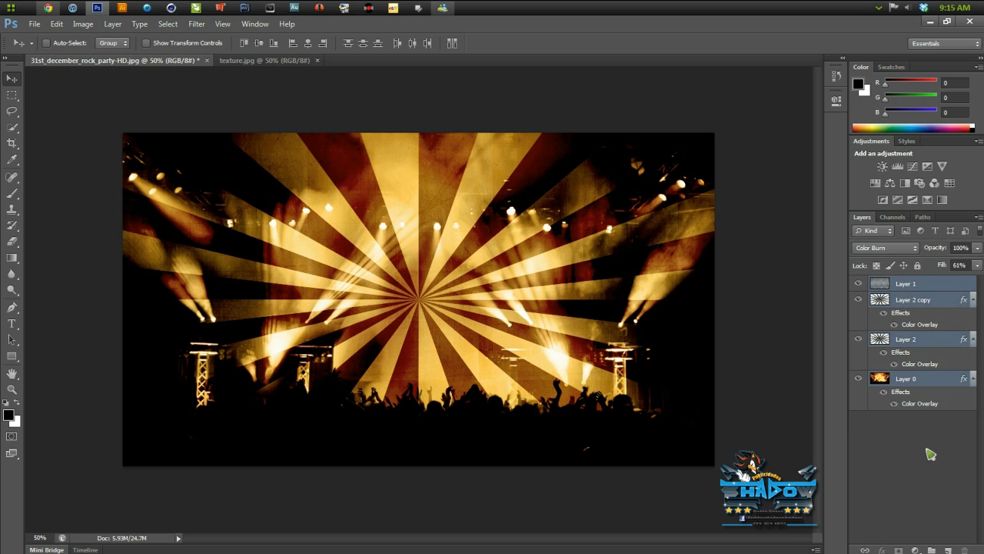
{"action": "left_click", "coordinate": [932, 436]}
Step: Activate the Type tool and set the foreground color to white
{"action": "left_click", "coordinate": [12, 323]}
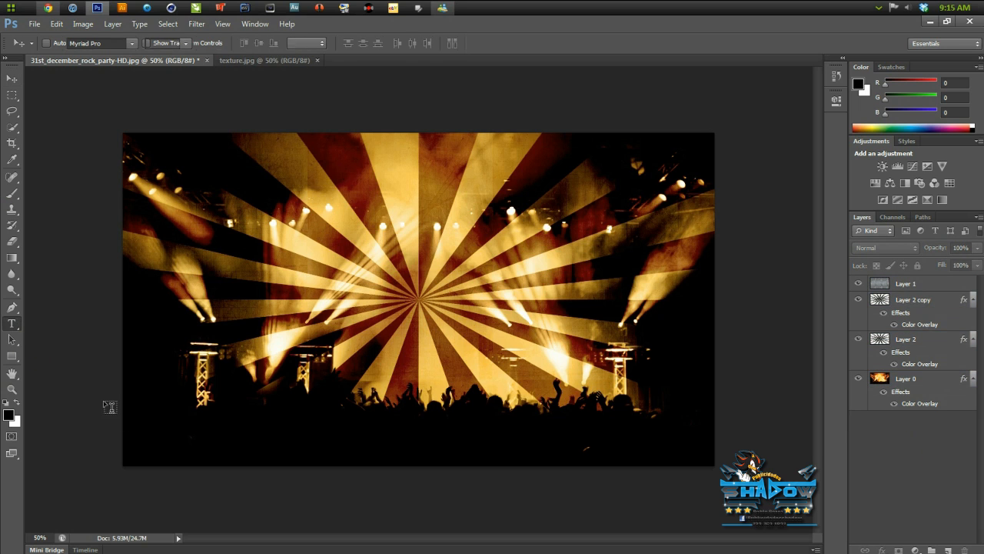
{"action": "left_click", "coordinate": [10, 415]}
{"action": "left_click", "coordinate": [652, 386]}
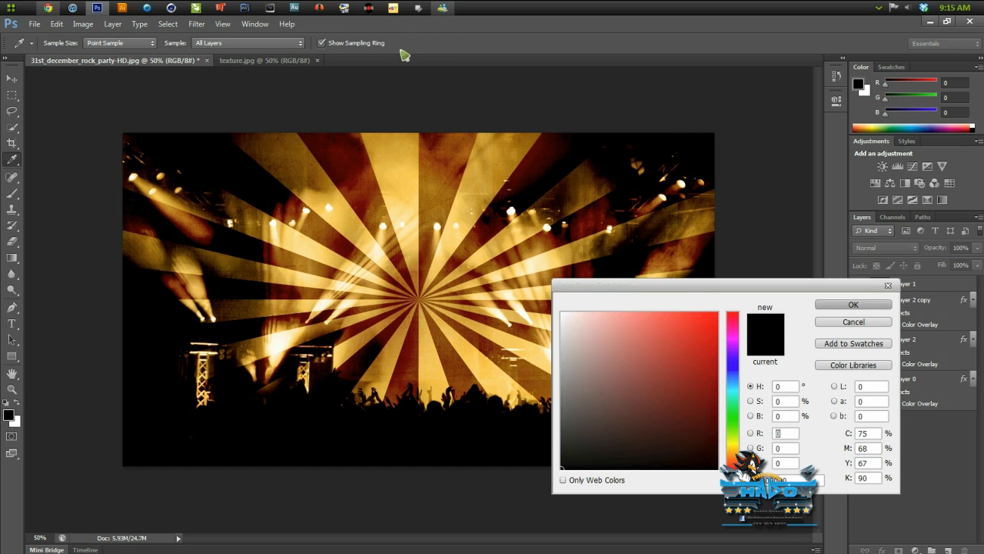
{"action": "left_click", "coordinate": [562, 313]}
{"action": "left_click", "coordinate": [853, 304]}
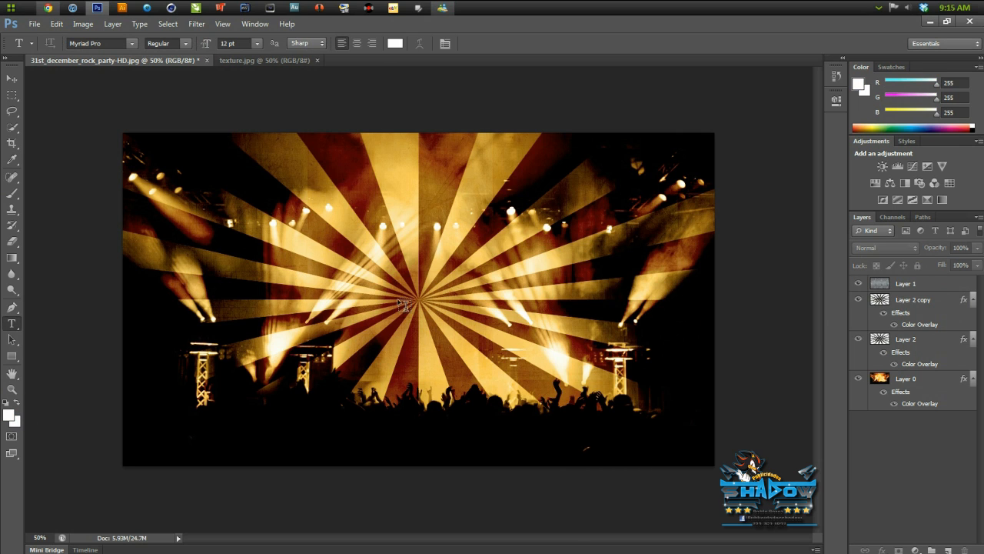
Step: Add the word TEXT near the center of the starburst and set its size to 150 pt
{"action": "left_click", "coordinate": [354, 288]}
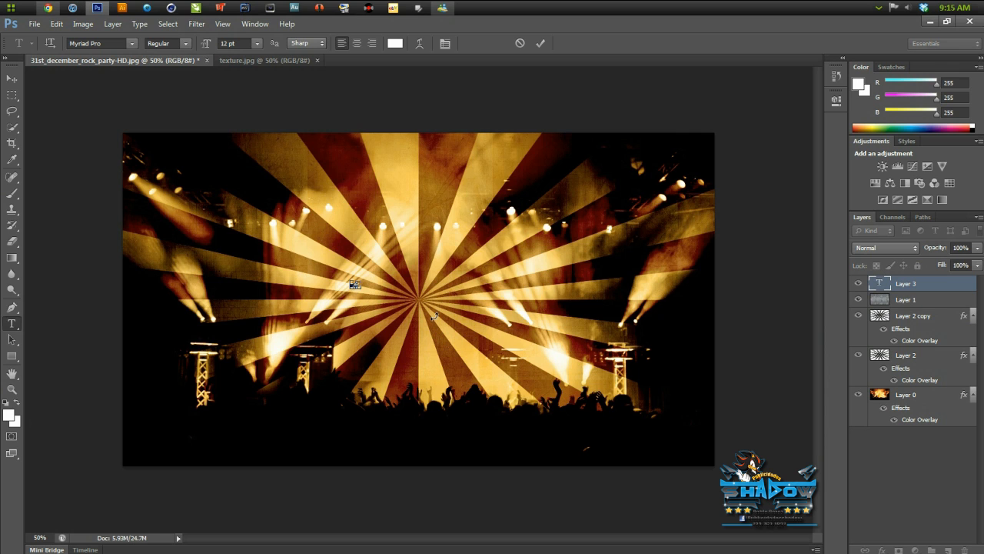
{"action": "left_click", "coordinate": [259, 44]}
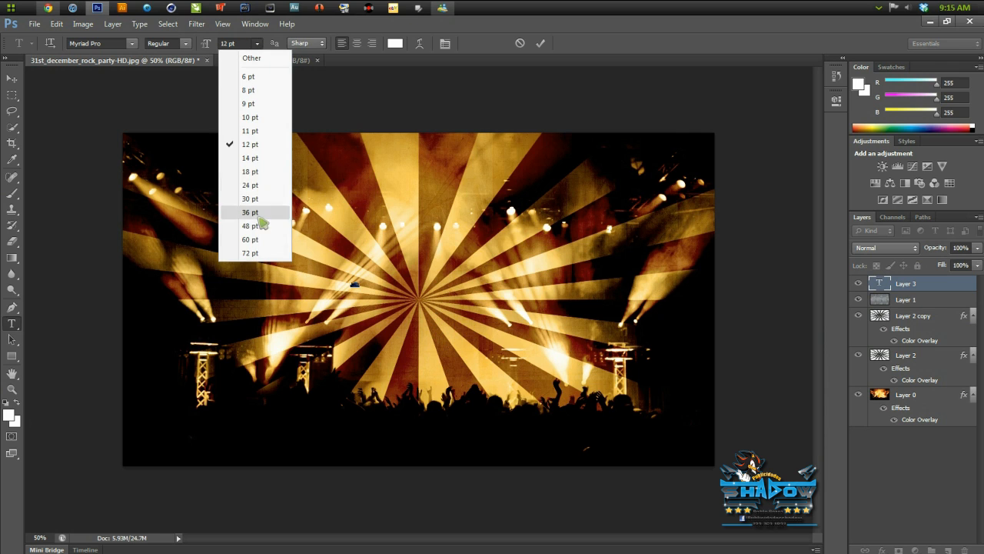
{"action": "left_click", "coordinate": [261, 254]}
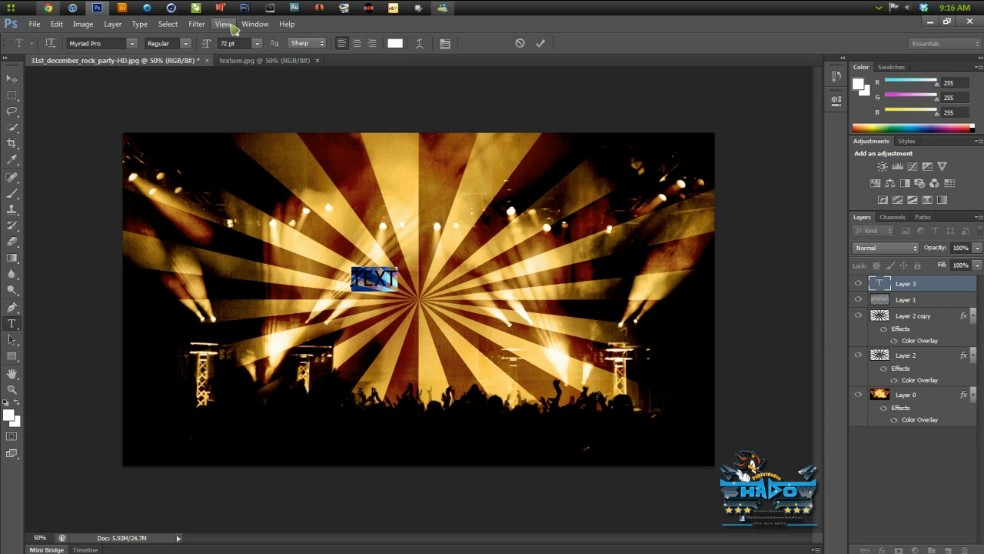
{"action": "left_click_drag", "start_coordinate": [232, 43], "coordinate": [220, 43]}
{"action": "type", "text": "150"}
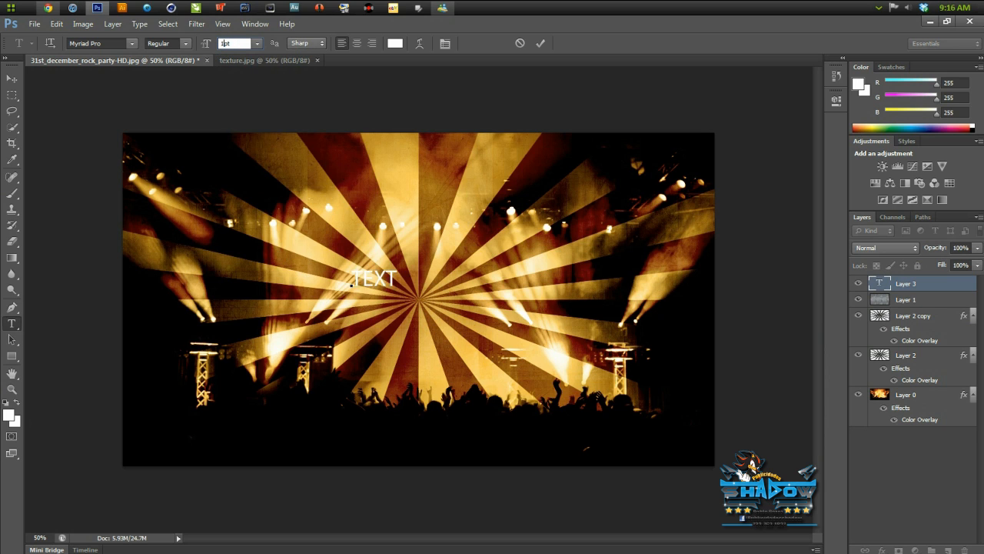
{"action": "key", "text": "Return"}
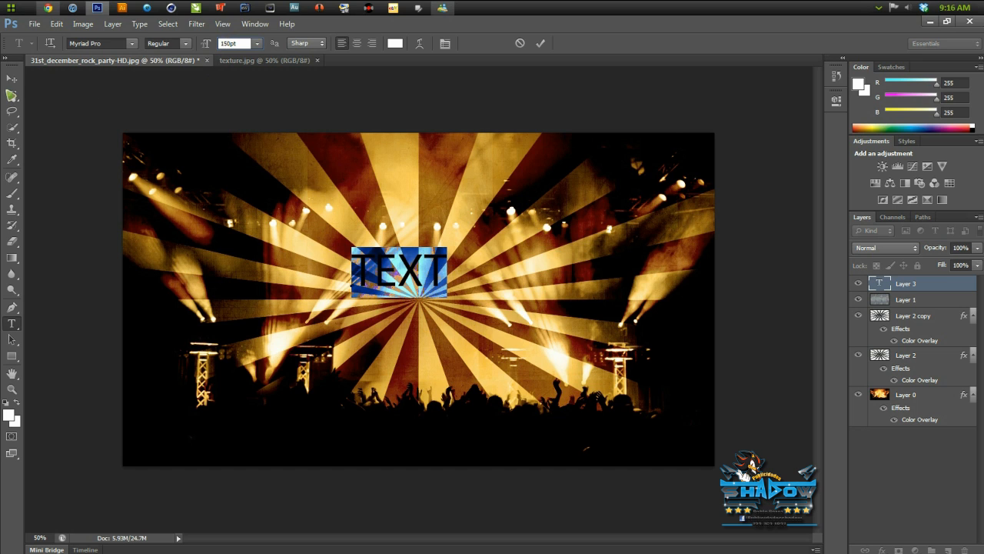
{"action": "left_click", "coordinate": [11, 79]}
Step: Enlarge the text with Free Transform and move it over the center of the starburst
{"action": "key", "text": "ctrl+r"}
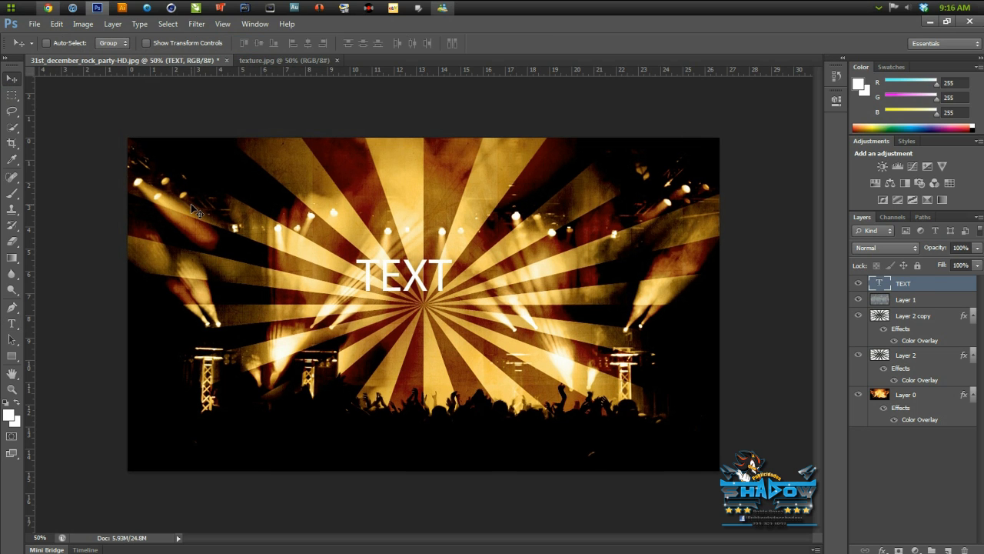
{"action": "key", "text": "ctrl+r"}
{"action": "key", "text": "ctrl+t"}
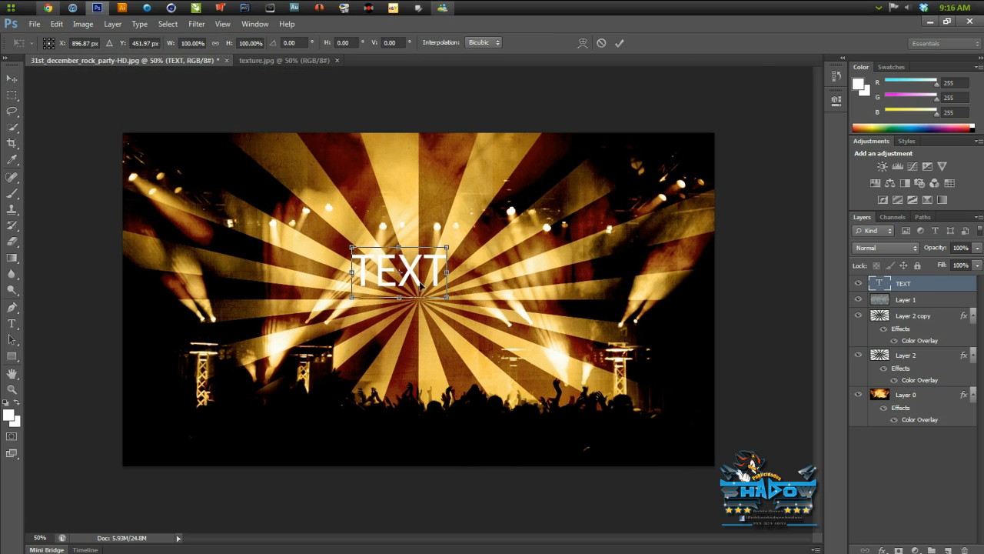
{"action": "left_click_drag", "start_coordinate": [449, 297], "coordinate": [613, 377]}
{"action": "key", "text": "Return"}
{"action": "left_click_drag", "start_coordinate": [492, 334], "coordinate": [437, 310]}
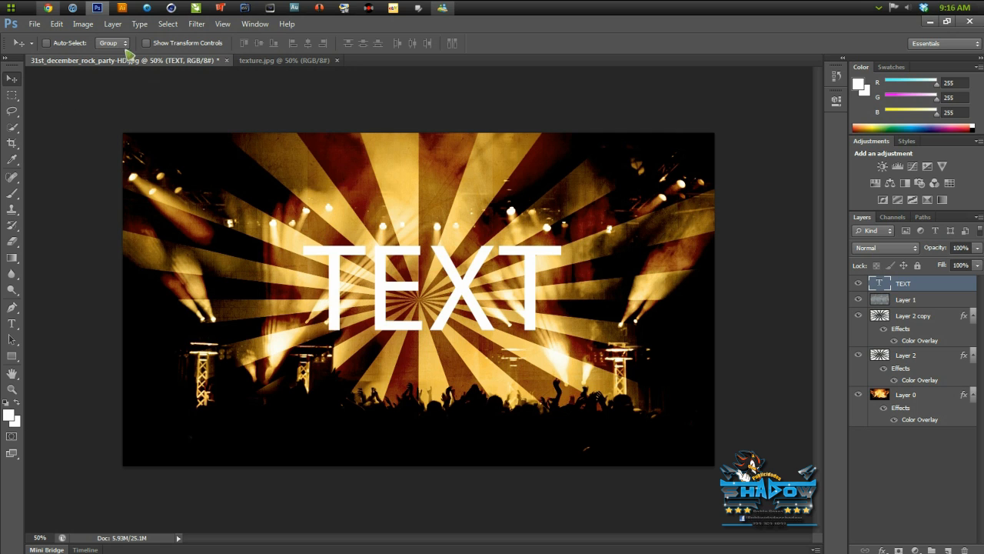
Step: Try the Screen blend mode on the text layer, and set it to Overlay instead
{"action": "left_click", "coordinate": [893, 247]}
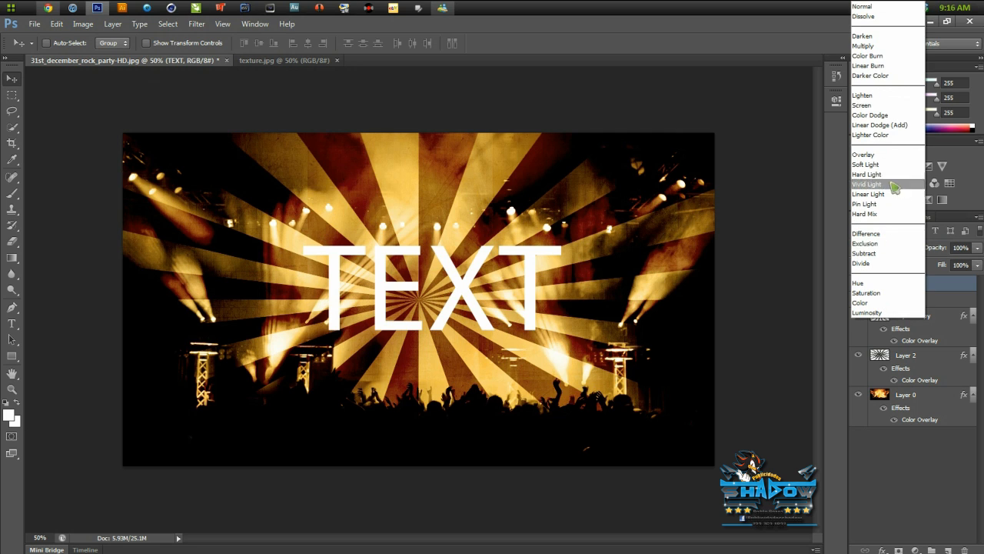
{"action": "left_click", "coordinate": [894, 105]}
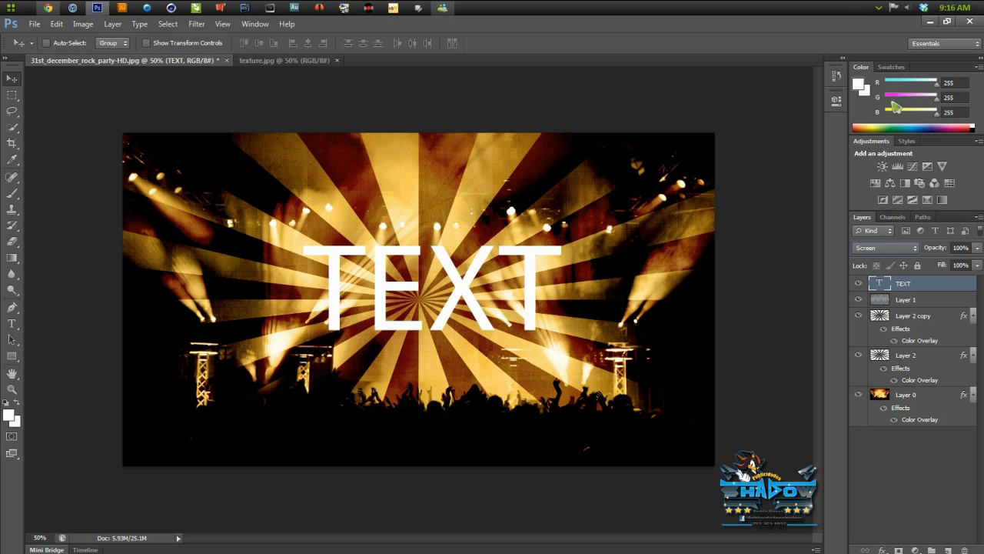
{"action": "left_click", "coordinate": [874, 249]}
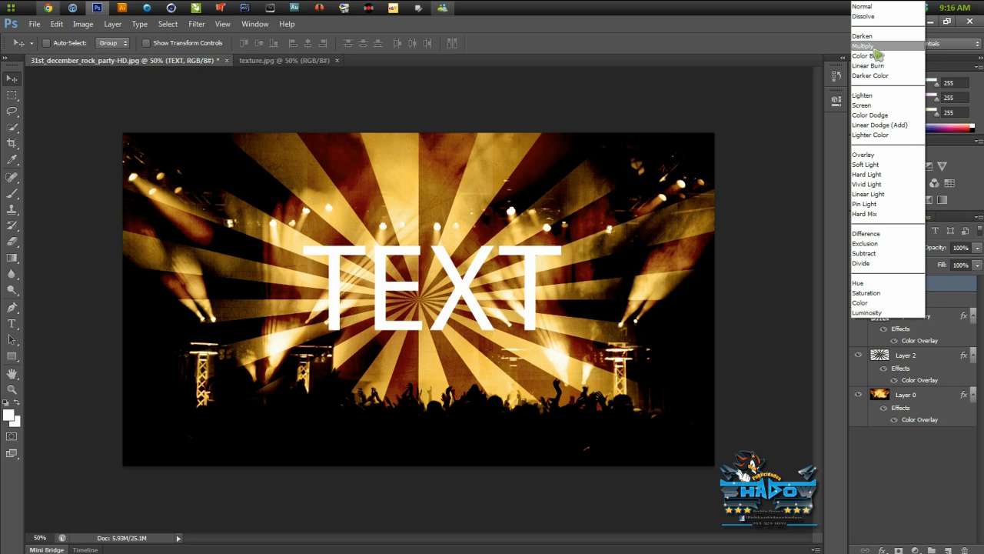
{"action": "left_click", "coordinate": [873, 155]}
Step: Move the text over different parts of the starburst, place it across the center, and deselect its layer
{"action": "left_click_drag", "start_coordinate": [377, 270], "coordinate": [339, 157]}
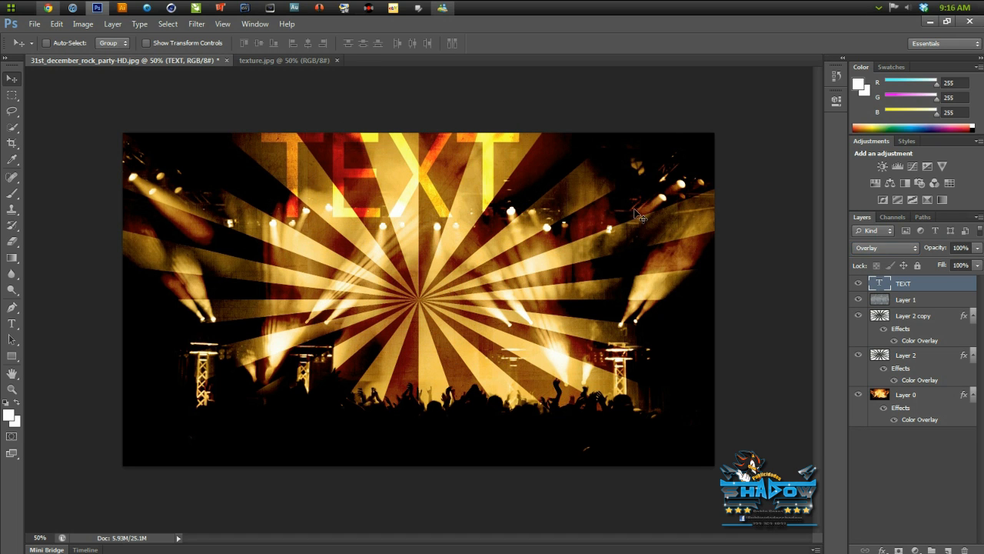
{"action": "left_click_drag", "start_coordinate": [496, 198], "coordinate": [529, 196]}
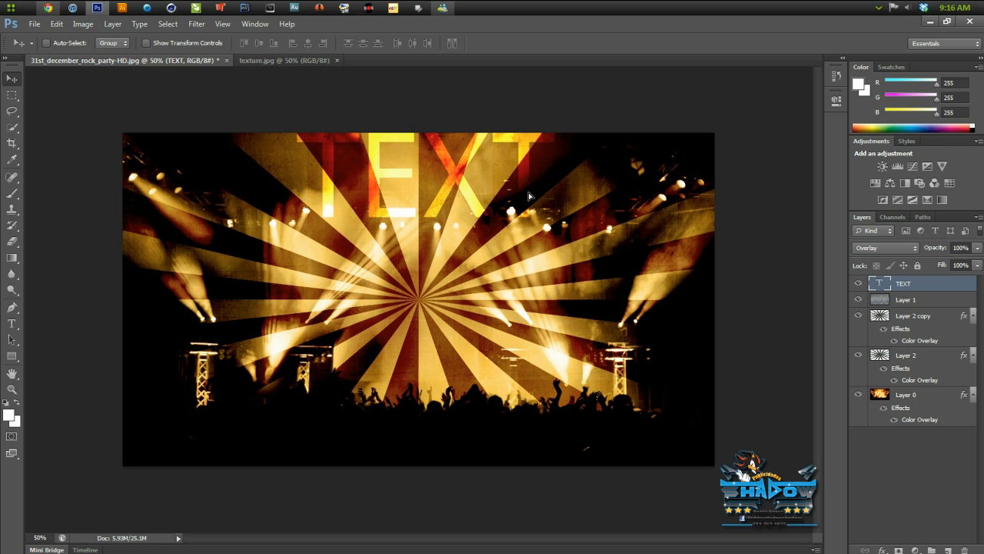
{"action": "left_click_drag", "start_coordinate": [415, 184], "coordinate": [424, 291]}
{"action": "left_click_drag", "start_coordinate": [589, 336], "coordinate": [503, 333]}
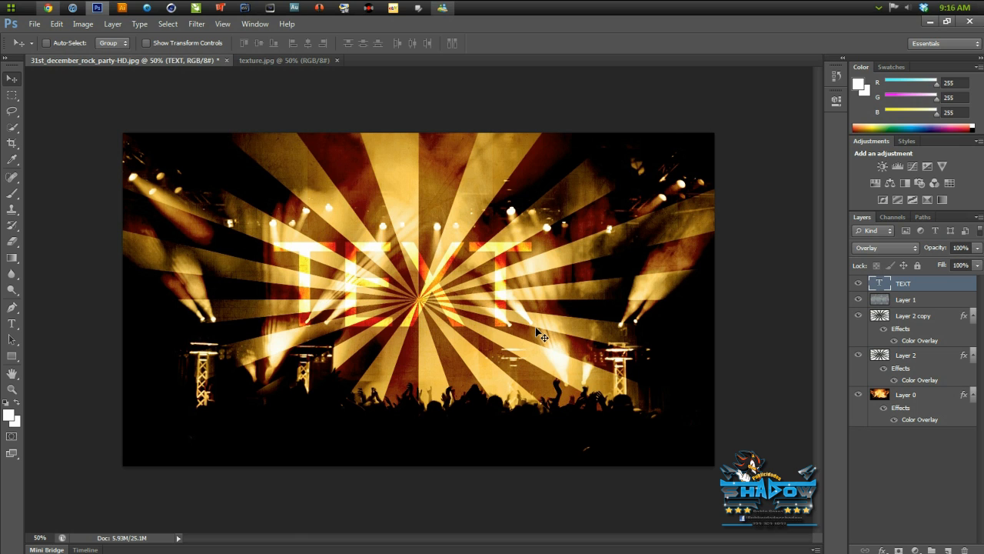
{"action": "right_click", "coordinate": [541, 335]}
{"action": "left_click", "coordinate": [279, 340]}
{"action": "left_click_drag", "start_coordinate": [489, 236], "coordinate": [528, 275]}
{"action": "left_click", "coordinate": [938, 502]}
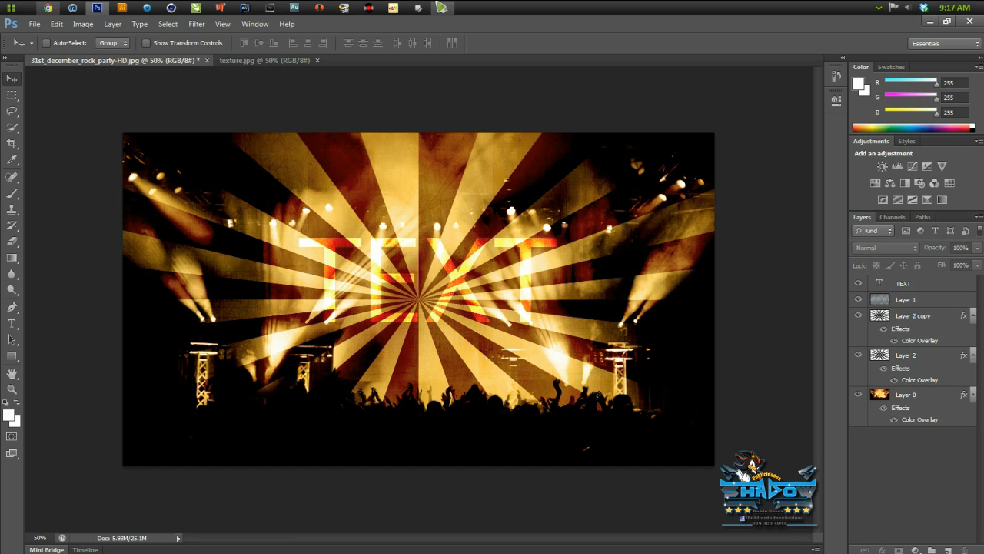
{"action": "left_click", "coordinate": [879, 8]}
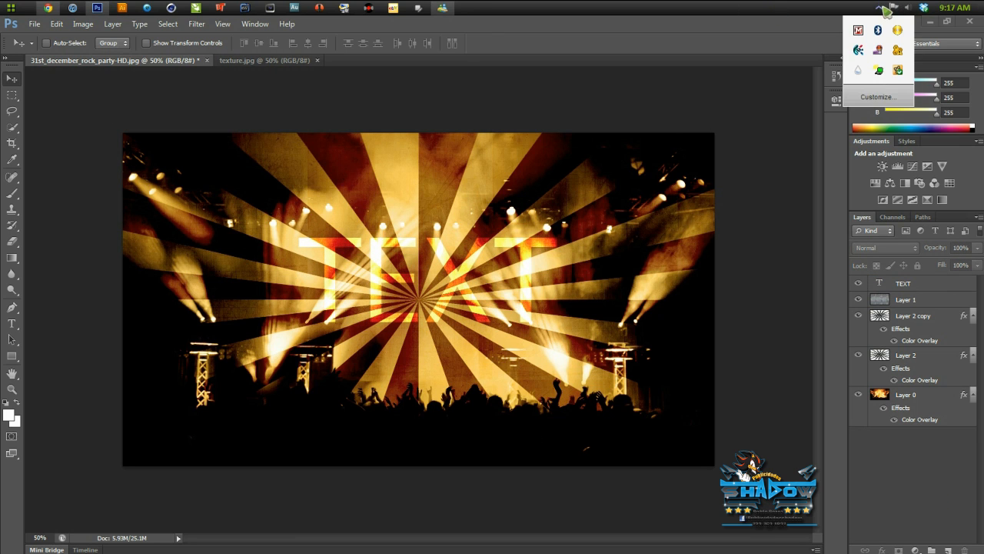